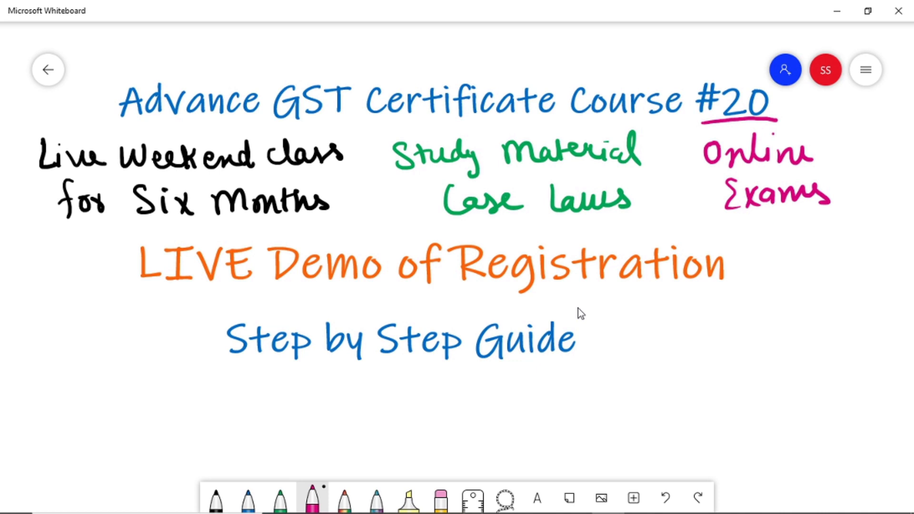
# Draw a magenta underline beneath 'Registration' and handwrite 499 at the board's lower right.
pyautogui.moveTo(470, 298); pyautogui.dragTo(707, 294)
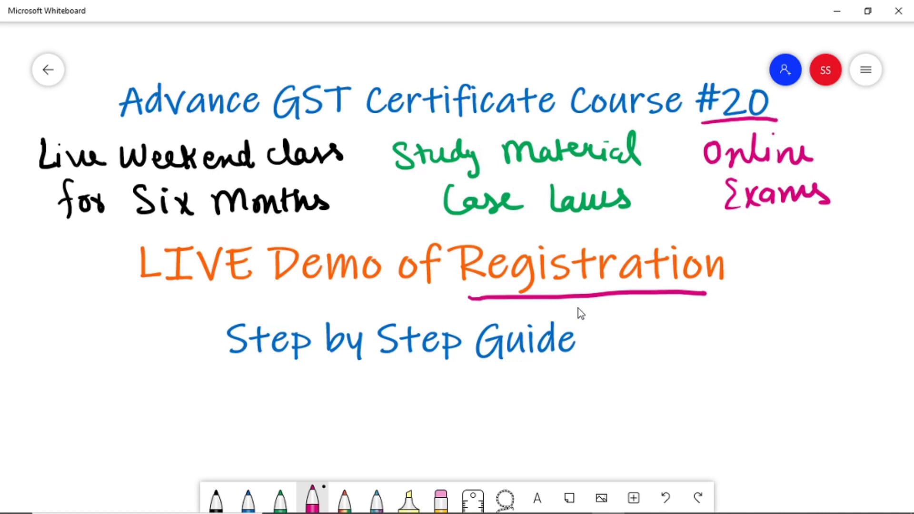
pyautogui.moveTo(665, 356); pyautogui.dragTo(686, 403)
pyautogui.moveTo(716, 364); pyautogui.dragTo(712, 396)
pyautogui.moveTo(736, 363); pyautogui.dragTo(739, 400)
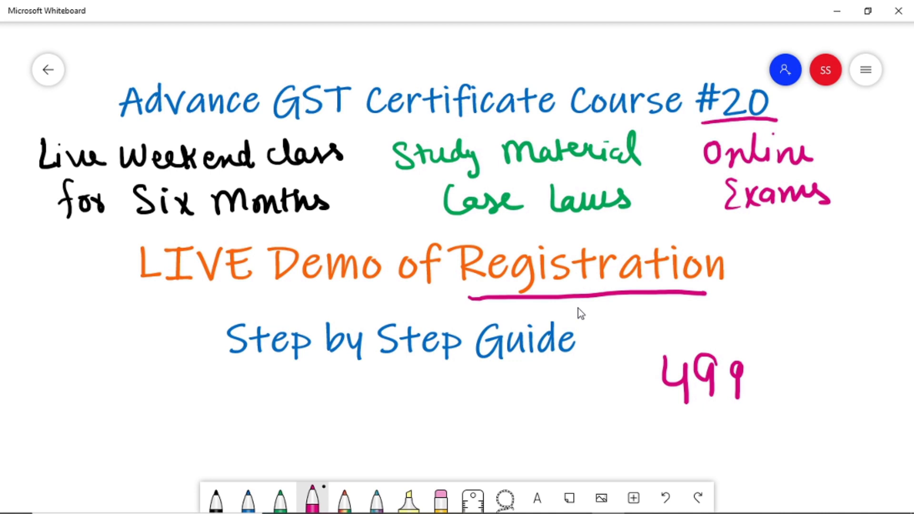
# Draw magenta underlines beneath Six Months, the Weekend class line, Material, Certificate and 499.
pyautogui.moveTo(148, 220); pyautogui.dragTo(322, 220)
pyautogui.moveTo(97, 177); pyautogui.dragTo(334, 172)
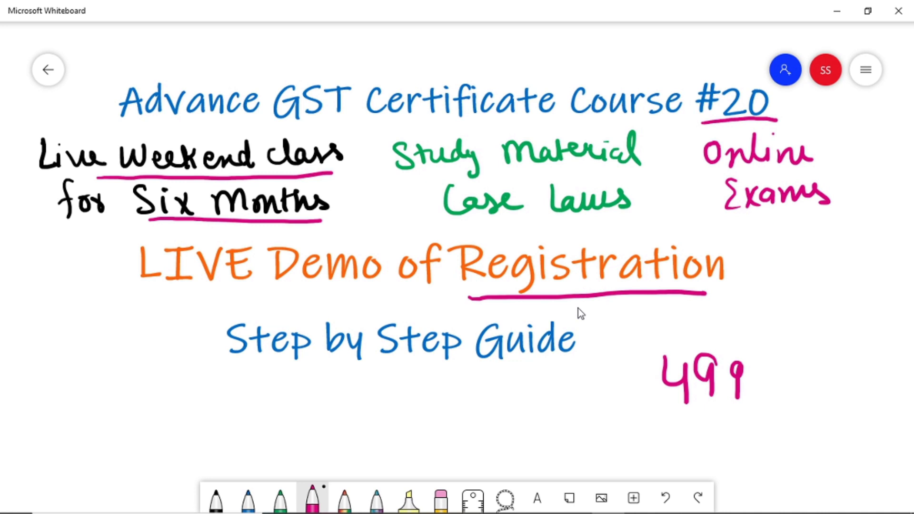
pyautogui.moveTo(504, 171); pyautogui.dragTo(638, 163)
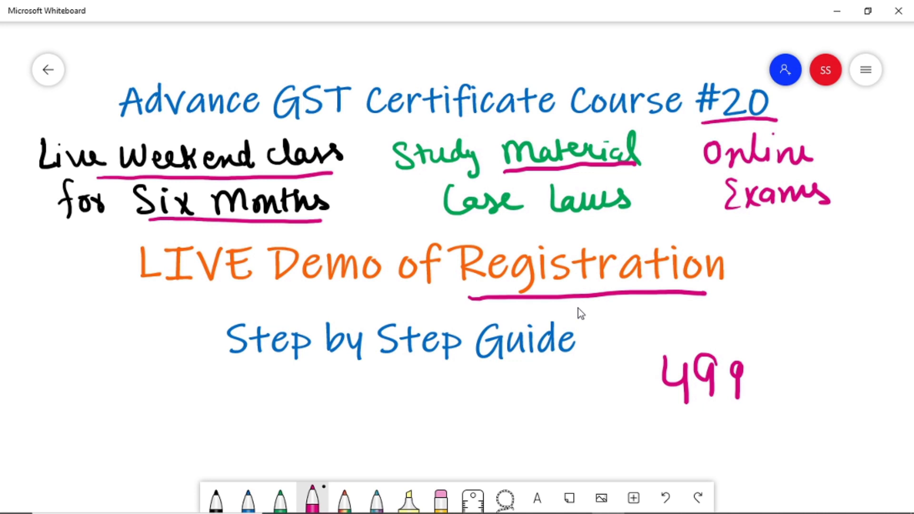
pyautogui.moveTo(362, 121); pyautogui.dragTo(539, 114)
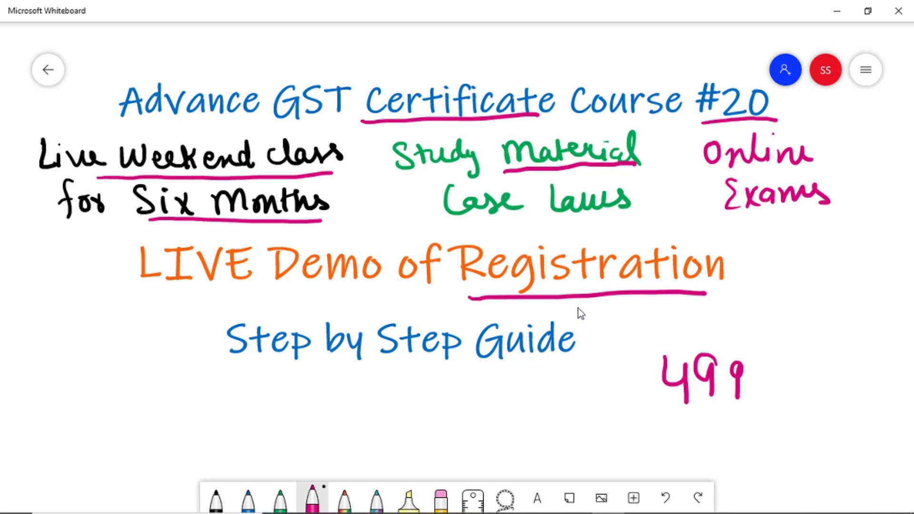
pyautogui.moveTo(642, 419); pyautogui.dragTo(772, 418)
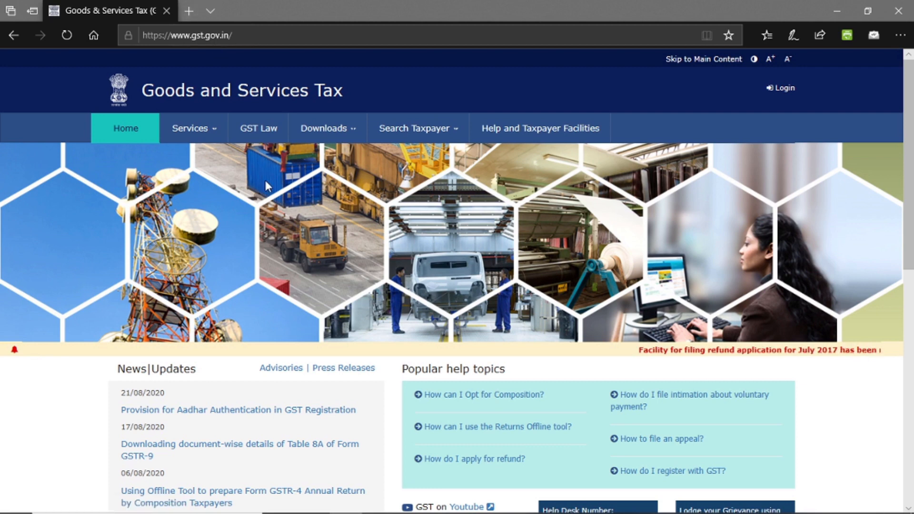
# Go to Services > Registration > New Registration on gst.gov.in.
pyautogui.click(215, 135)
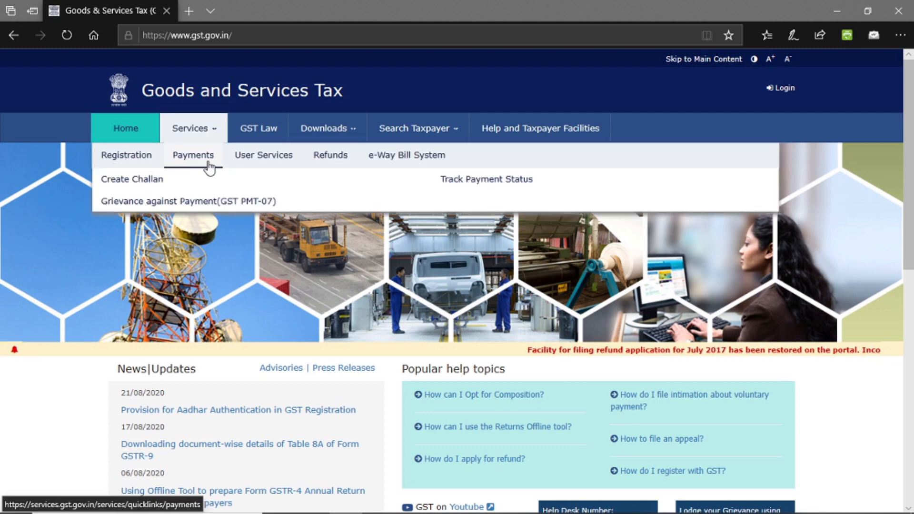
pyautogui.moveTo(127, 157)
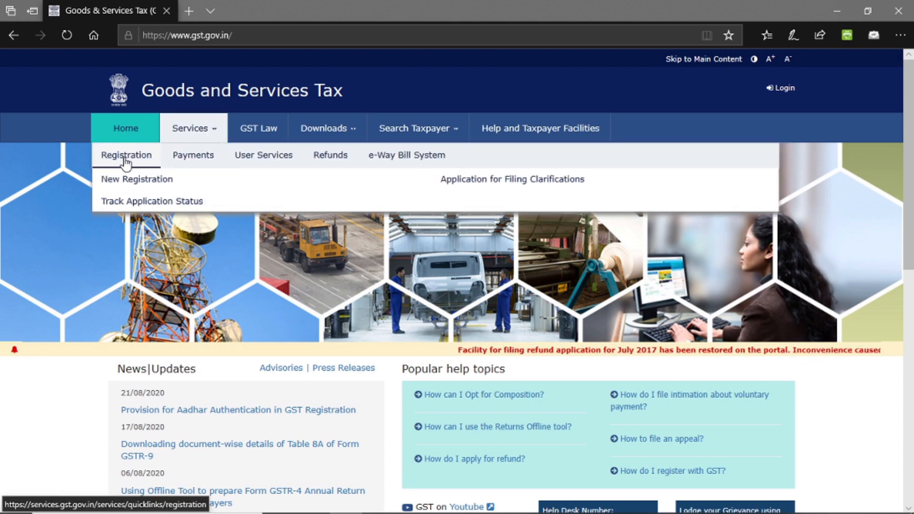
pyautogui.click(125, 179)
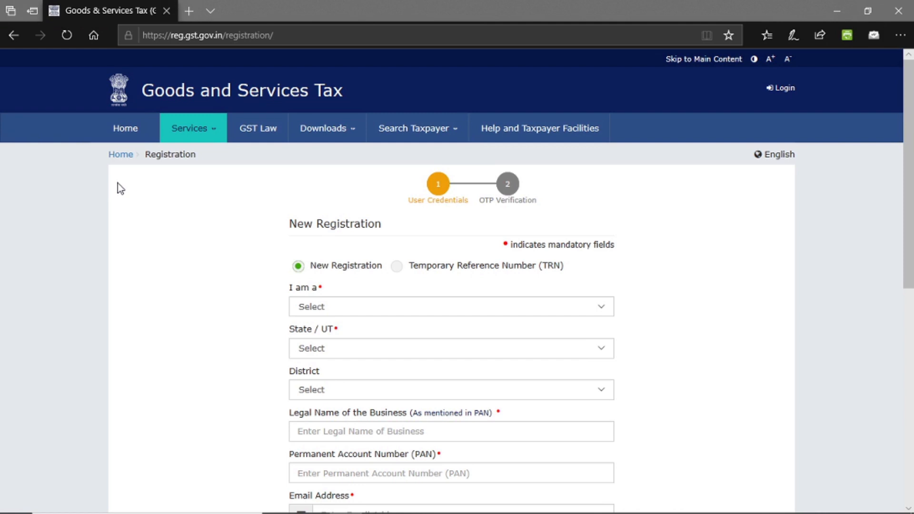
# Select Taxpayer in the 'I am a' dropdown after reviewing Tax Deductor and Tax Collector.
pyautogui.scroll(-2, 910, 157)
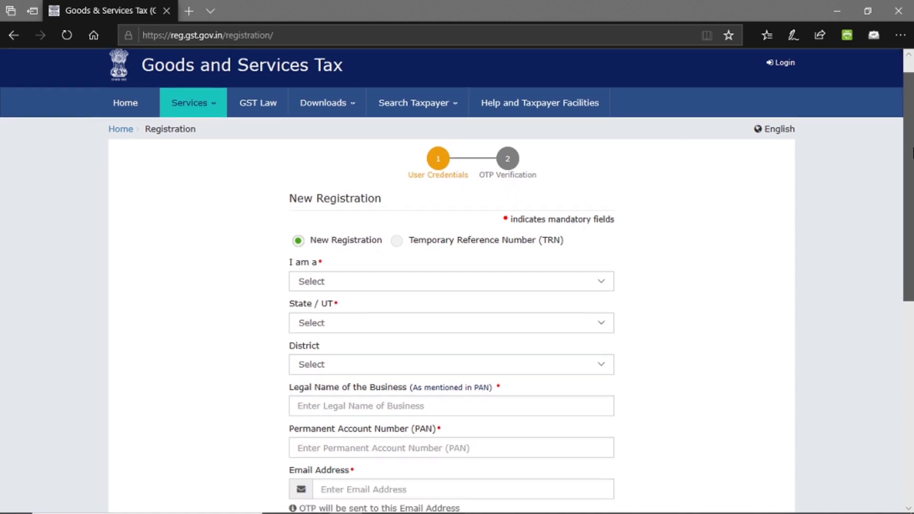
pyautogui.scroll(-1, 912, 190)
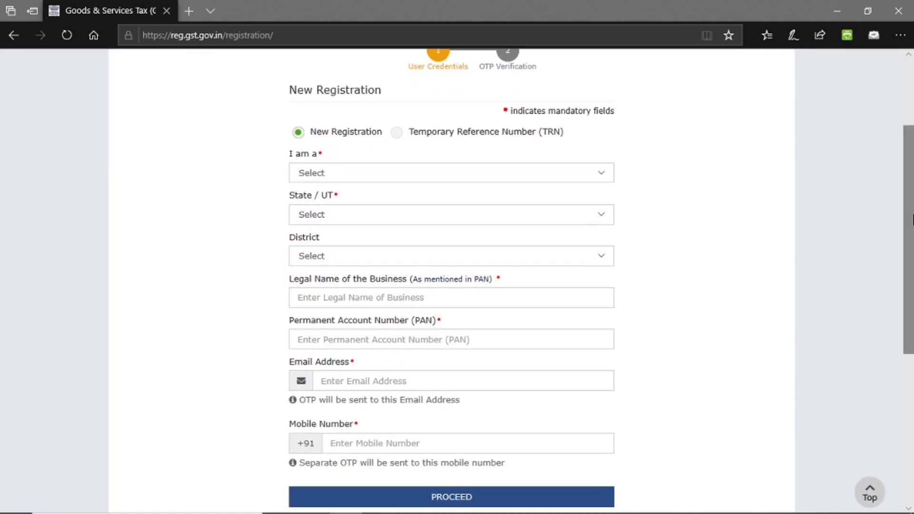
pyautogui.click(472, 178)
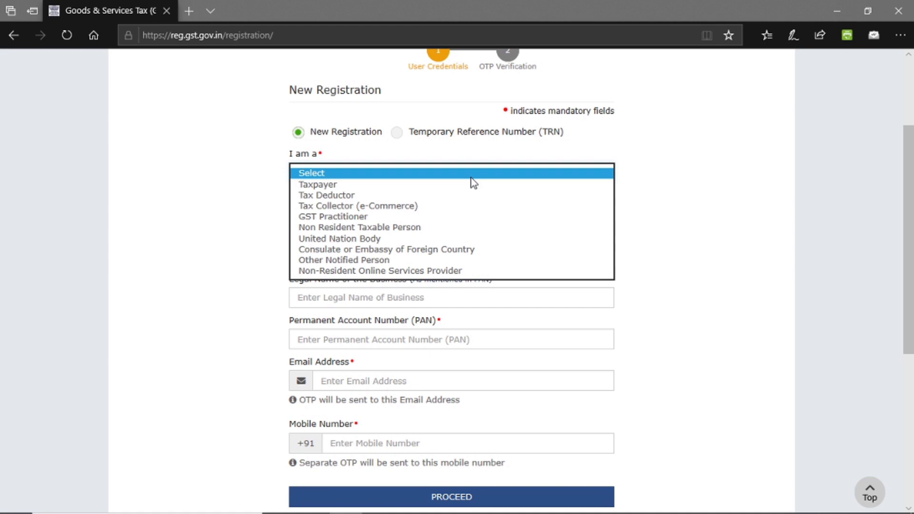
pyautogui.press('Down')
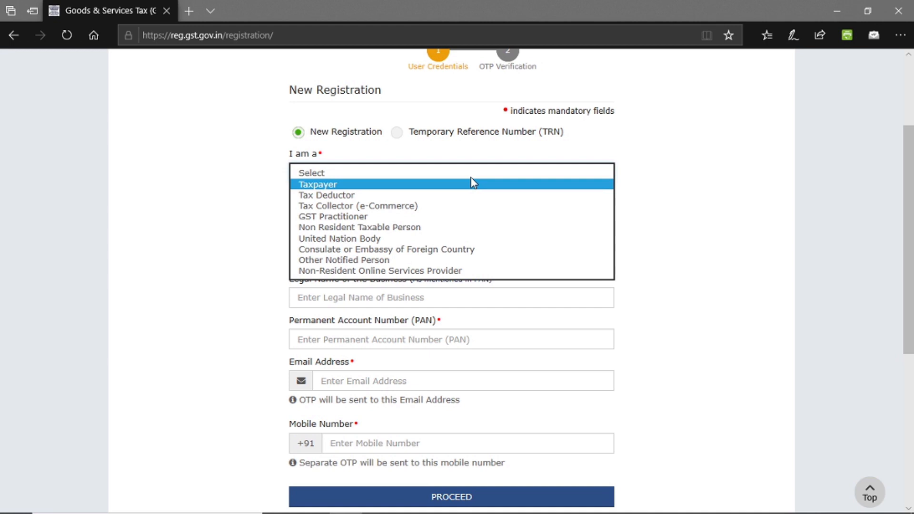
pyautogui.press('Down')
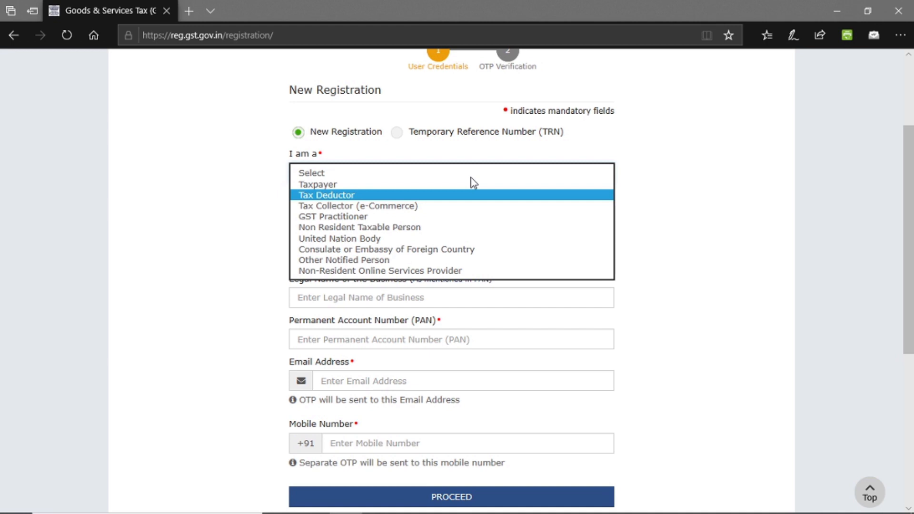
pyautogui.press('Down')
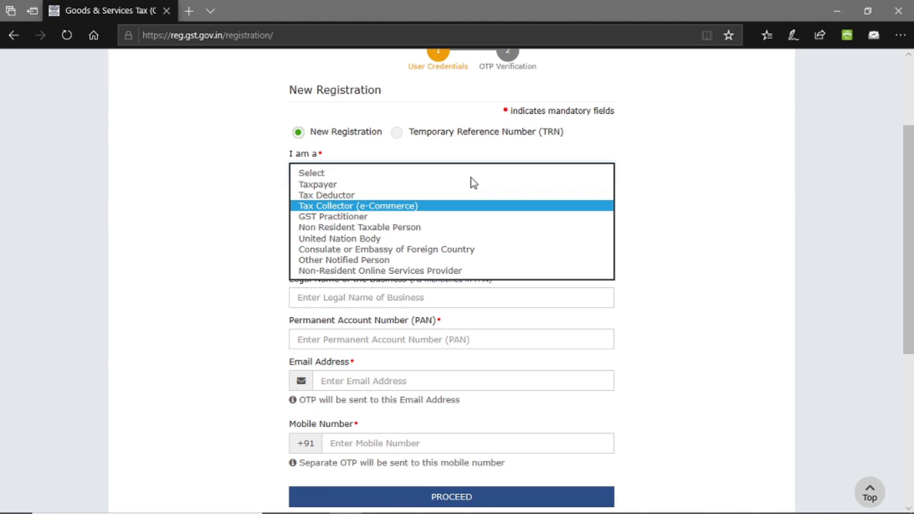
pyautogui.click(332, 188)
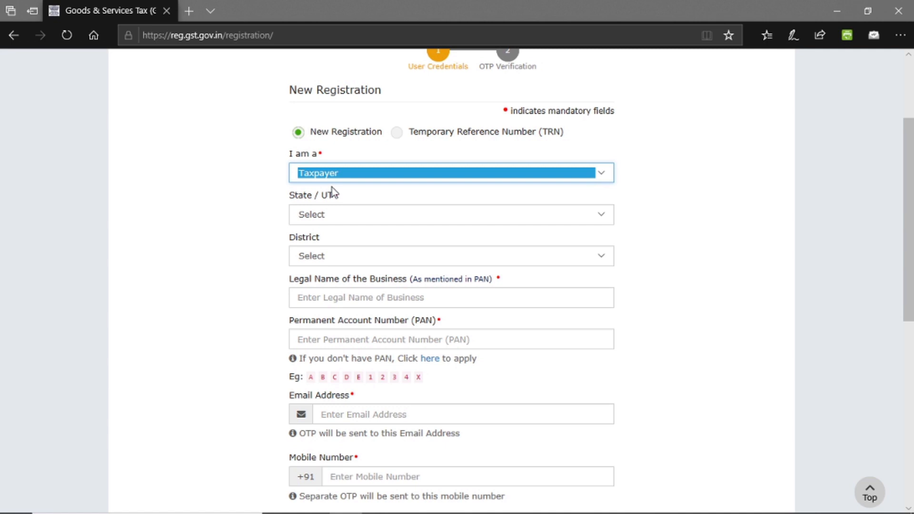
# Set State/UT to Delhi and District to South Delhi, then focus the legal name field.
pyautogui.click(339, 213)
pyautogui.write('de')
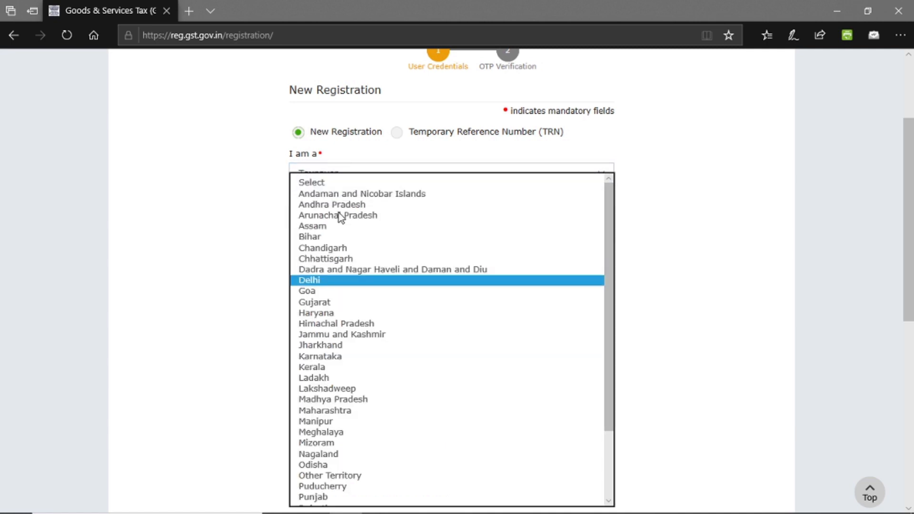
pyautogui.press('Return')
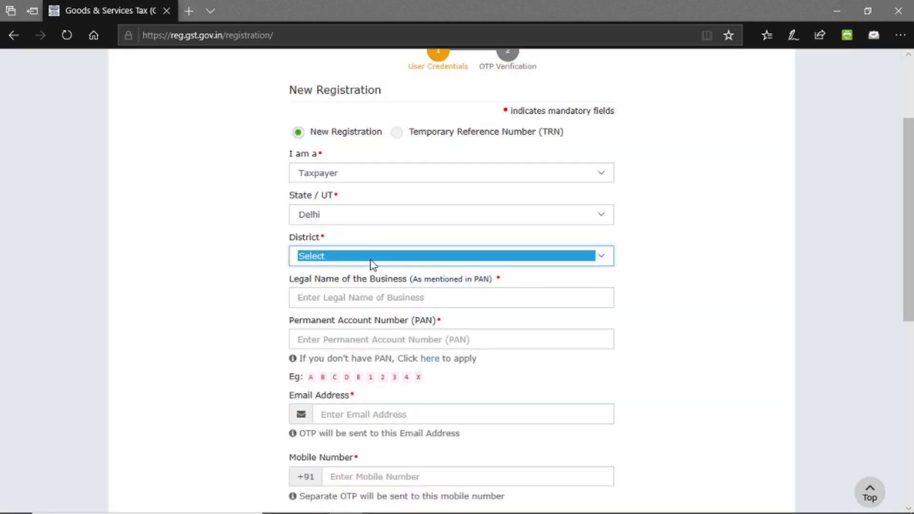
pyautogui.click(372, 262)
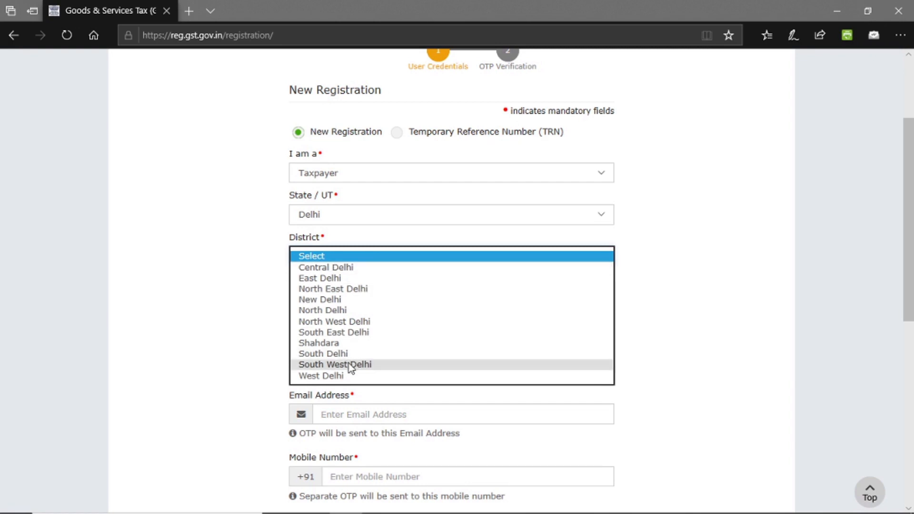
pyautogui.click(325, 354)
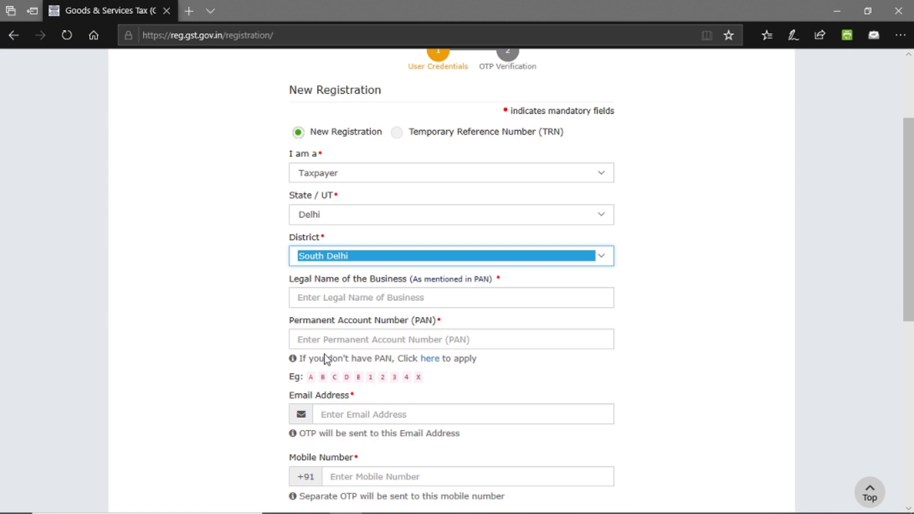
pyautogui.click(508, 300)
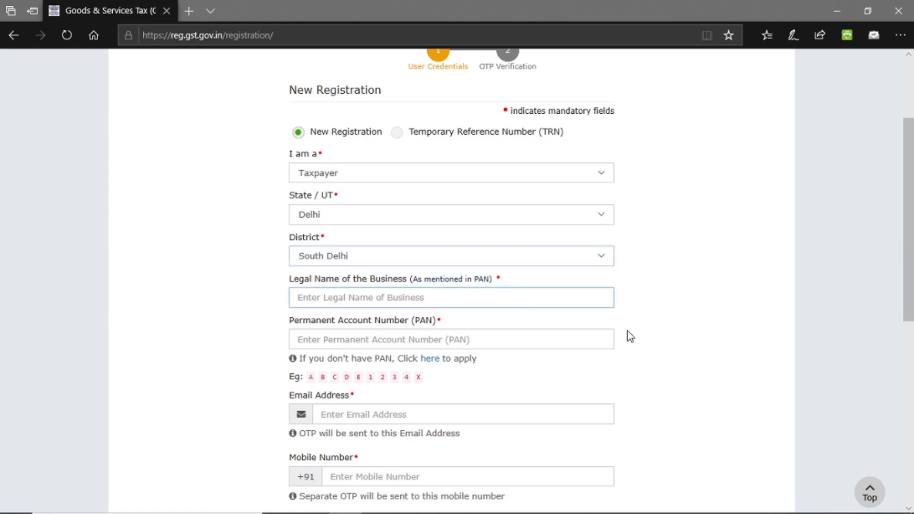
pyautogui.click(694, 348)
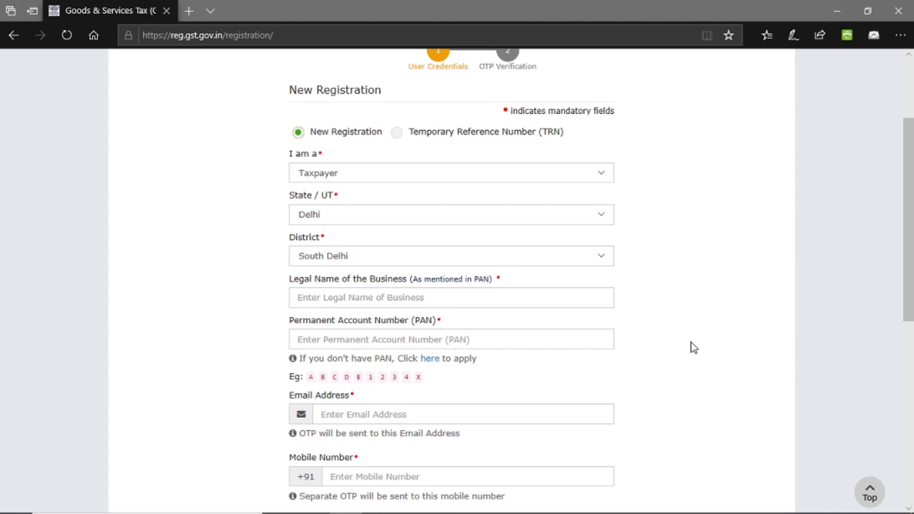
# Enter the proprietor's legal name as per PAN, fixing a typo, then move to PAN.
pyautogui.click(526, 298)
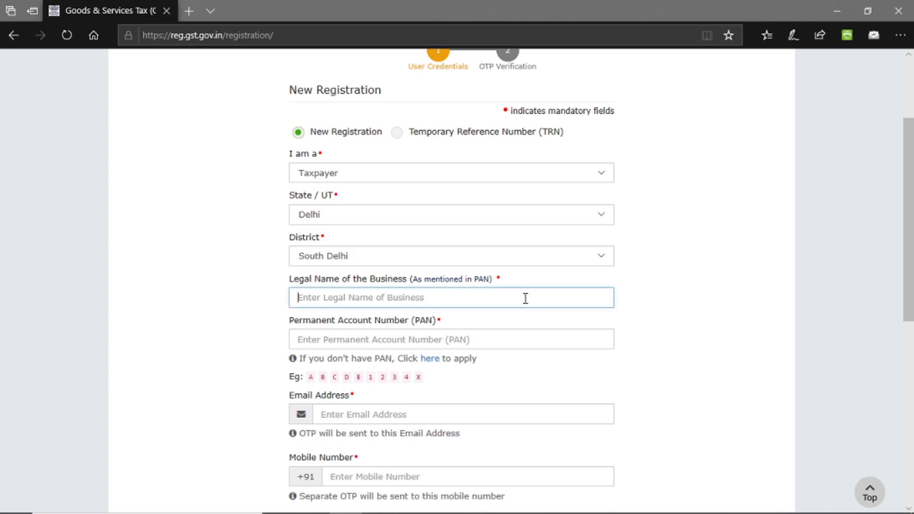
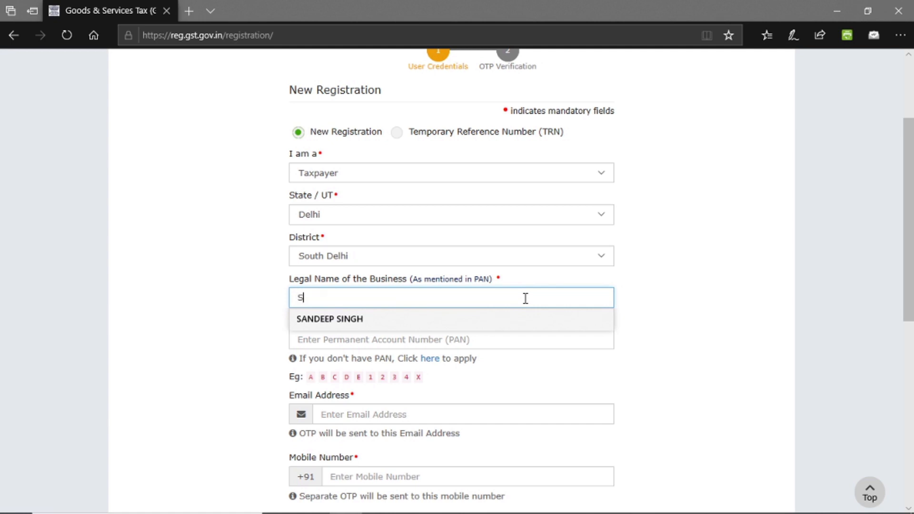
pyautogui.click(639, 339)
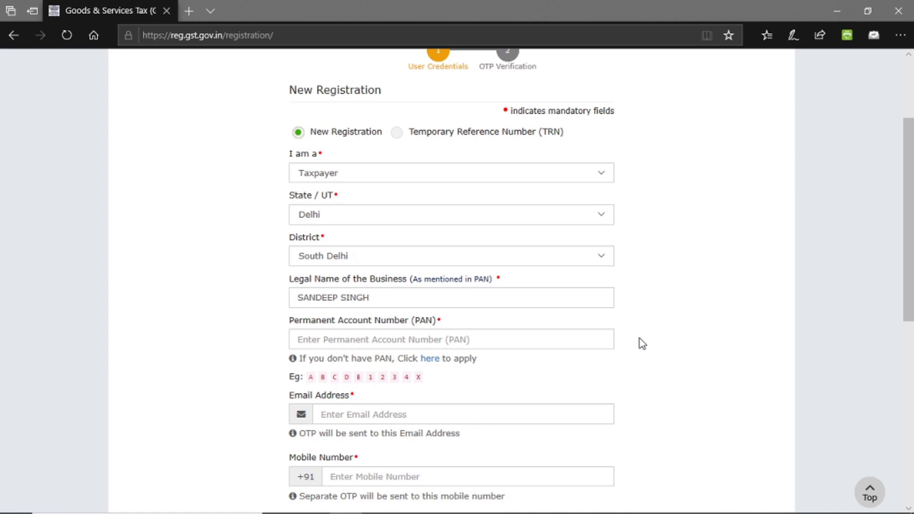
pyautogui.click(491, 339)
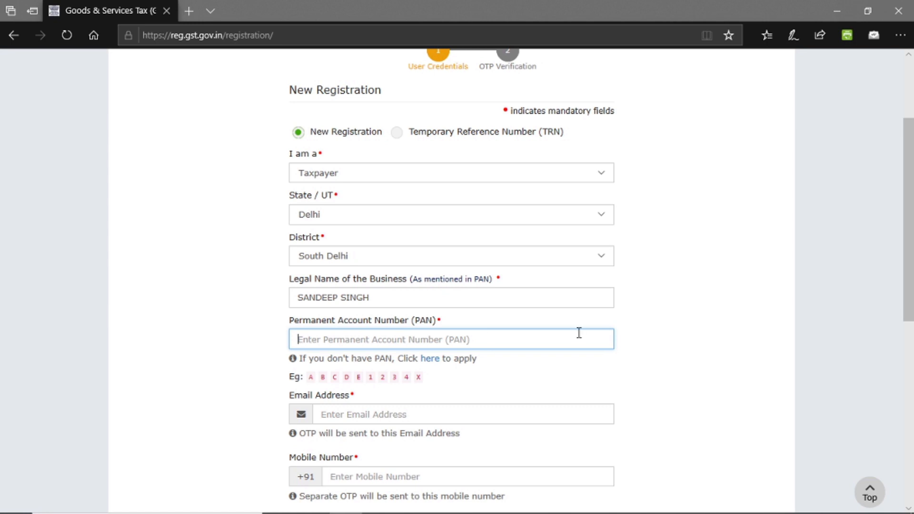
pyautogui.moveTo(912, 303); pyautogui.dragTo(913, 398)
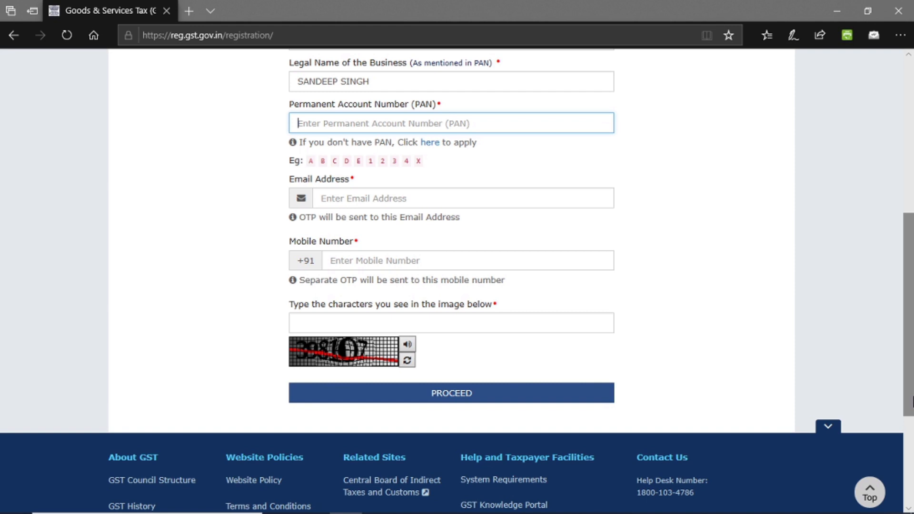
pyautogui.moveTo(912, 401); pyautogui.dragTo(911, 314)
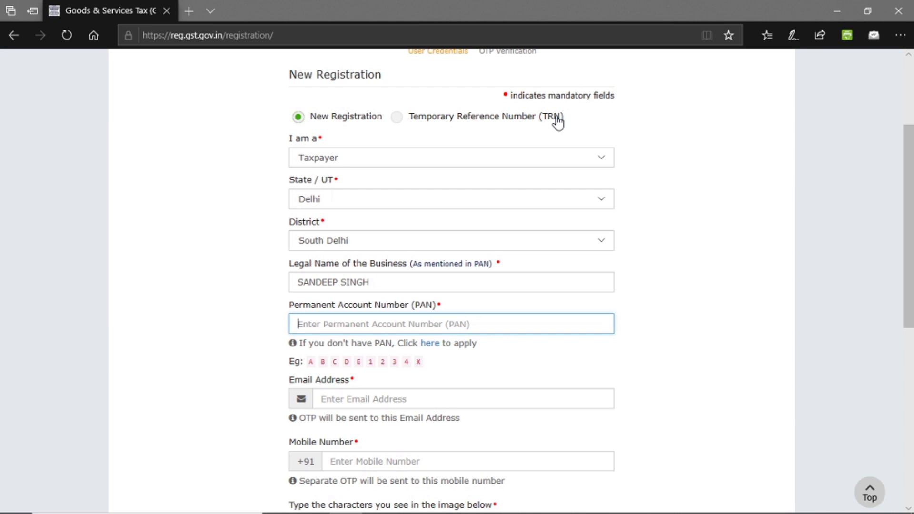
pyautogui.scroll(3, 700, 291)
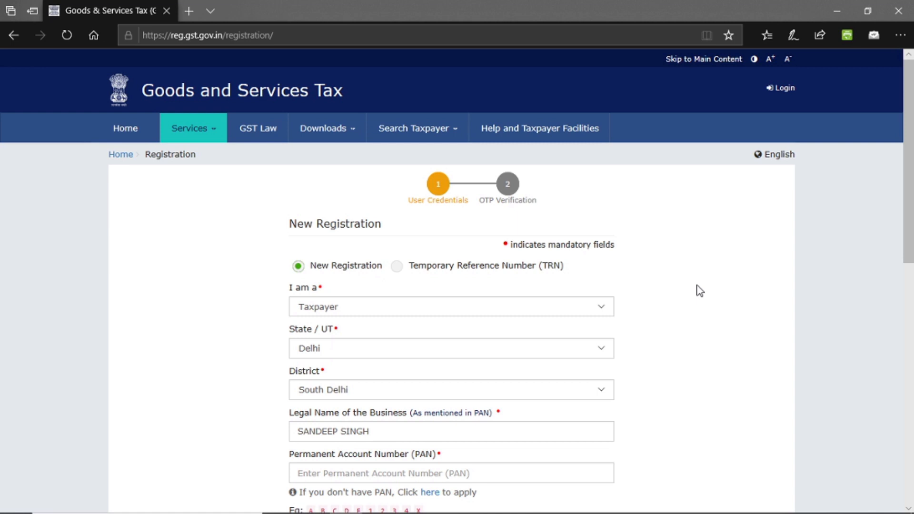
# Choose Temporary Reference Number, paste the TRN, enter the CAPTCHA and submit.
pyautogui.click(397, 269)
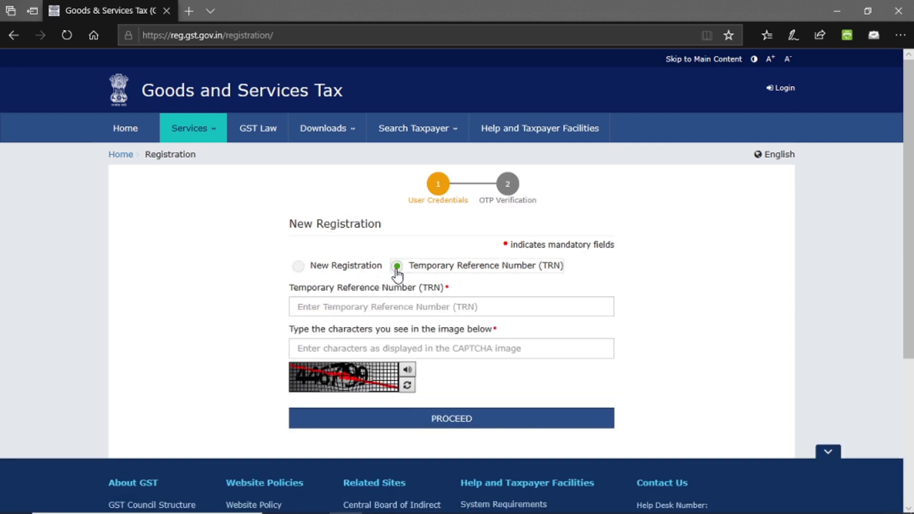
pyautogui.click(412, 306)
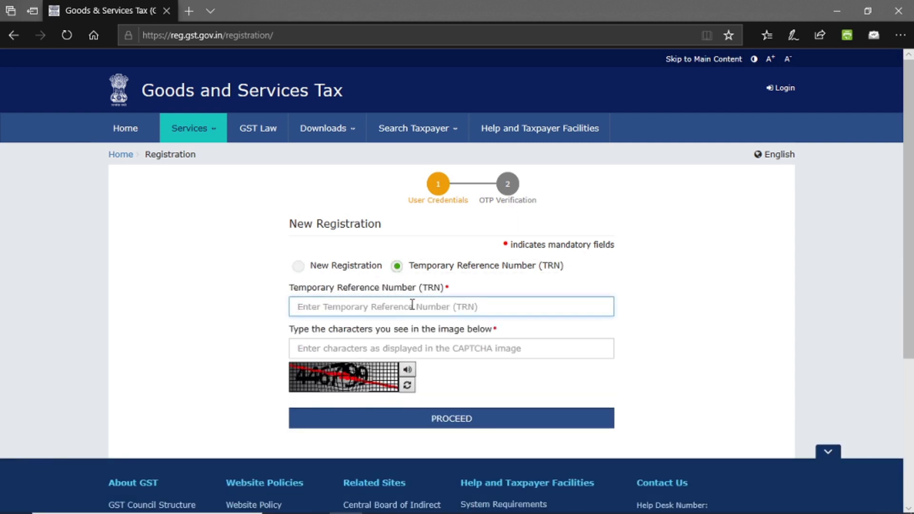
pyautogui.hotkey('ctrl', 'v')
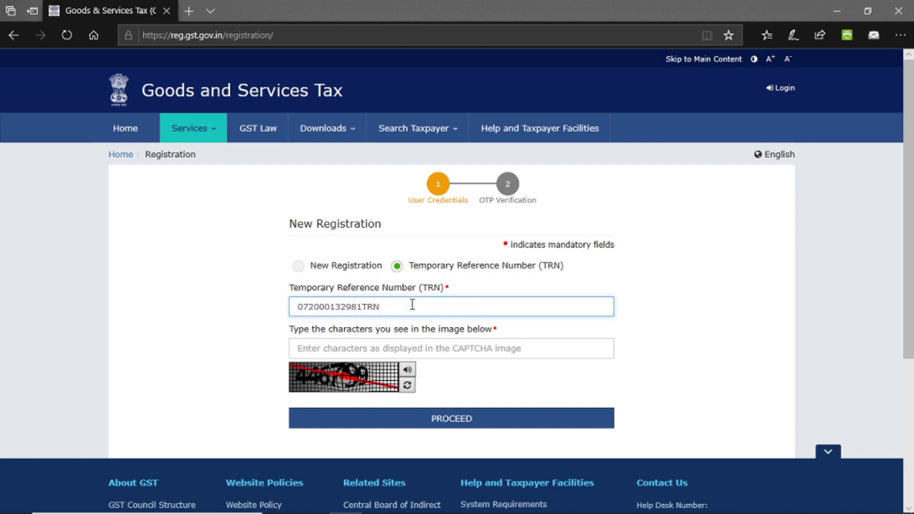
pyautogui.press('Tab')
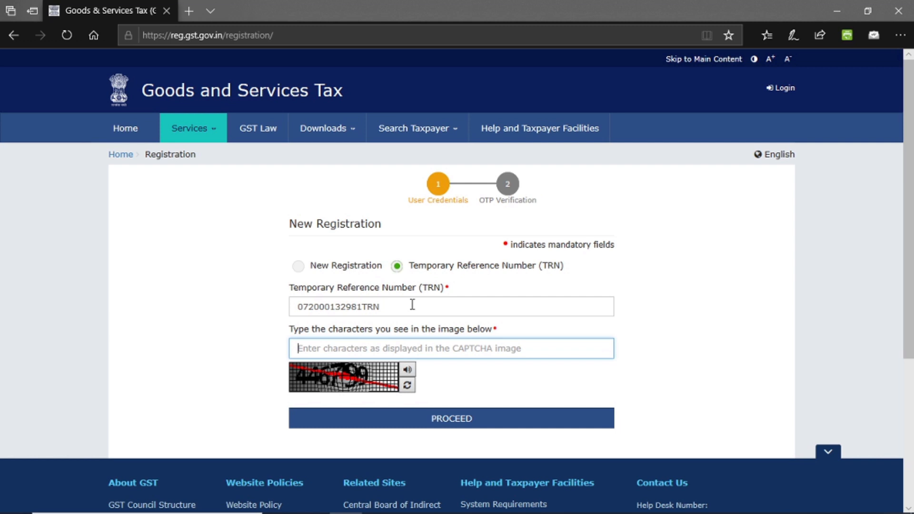
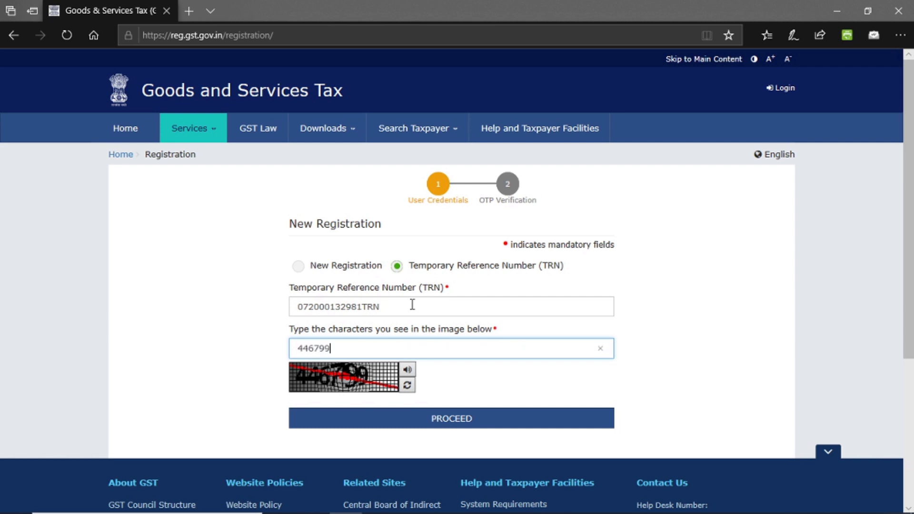
pyautogui.press('Return')
pyautogui.click(556, 270)
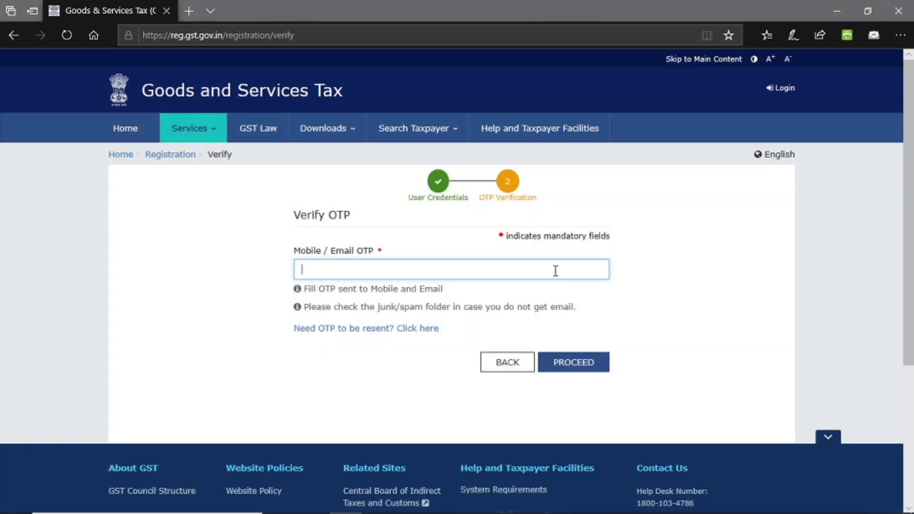
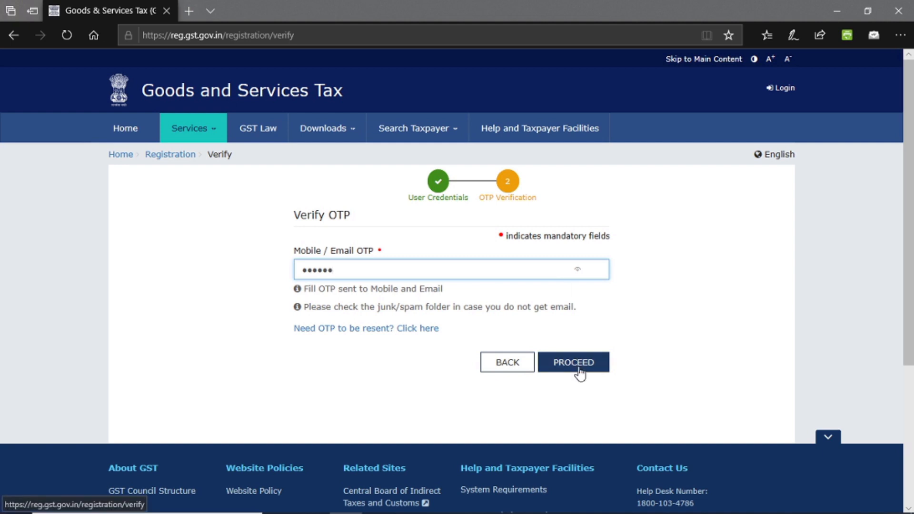
# Enter the six-digit Mobile / Email OTP and proceed.
pyautogui.click(576, 364)
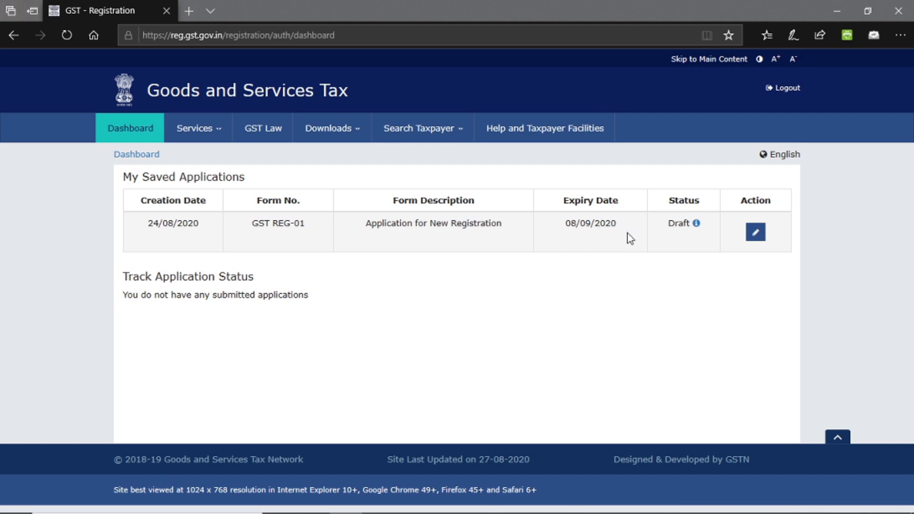
# Edit the saved GST REG-01 draft and scroll down Business Details to the jurisdiction fields.
pyautogui.click(756, 237)
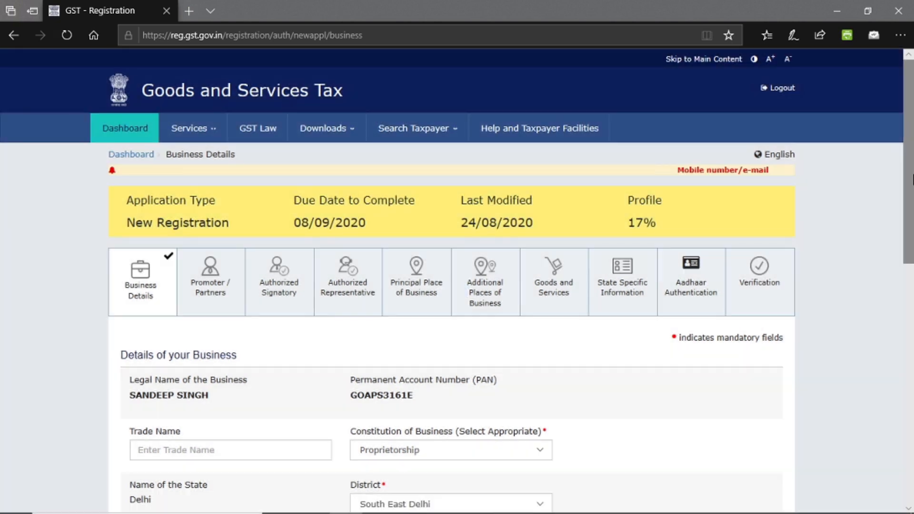
pyautogui.scroll(-3, 289, 287)
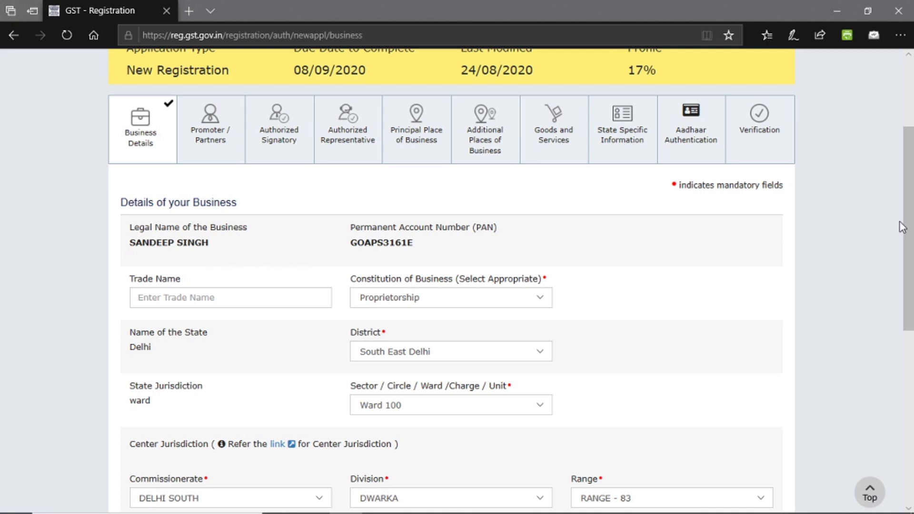
pyautogui.scroll(-2, 909, 229)
pyautogui.moveTo(912, 233); pyautogui.dragTo(912, 311)
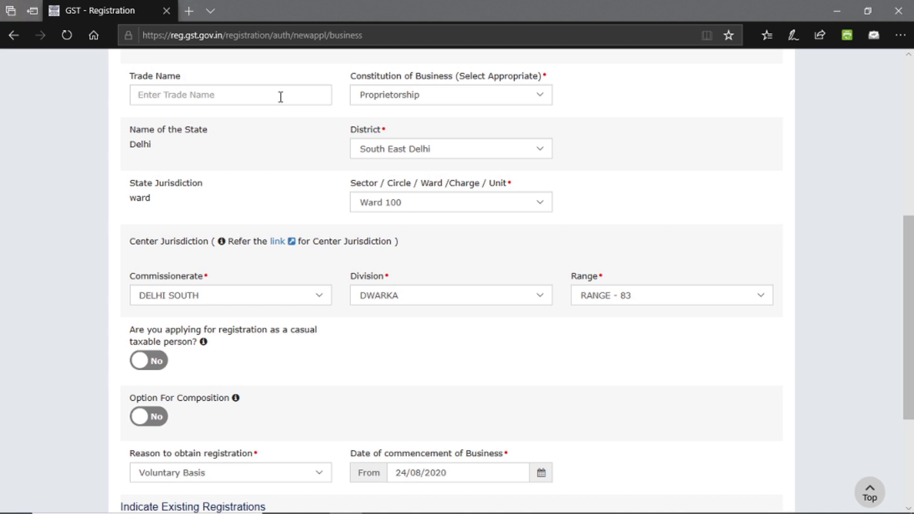
# Keep Proprietorship as Constitution of Business and South East Delhi as District, then open Sector/Ward.
pyautogui.click(398, 98)
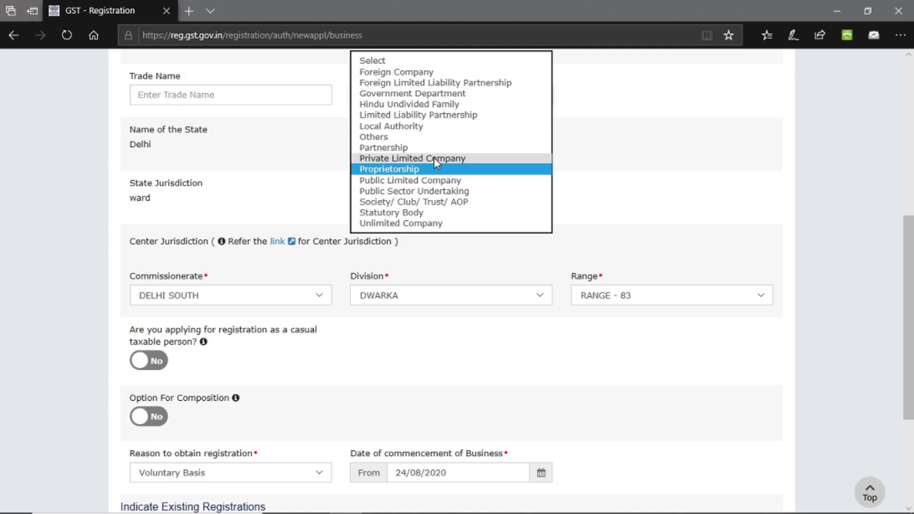
pyautogui.click(562, 177)
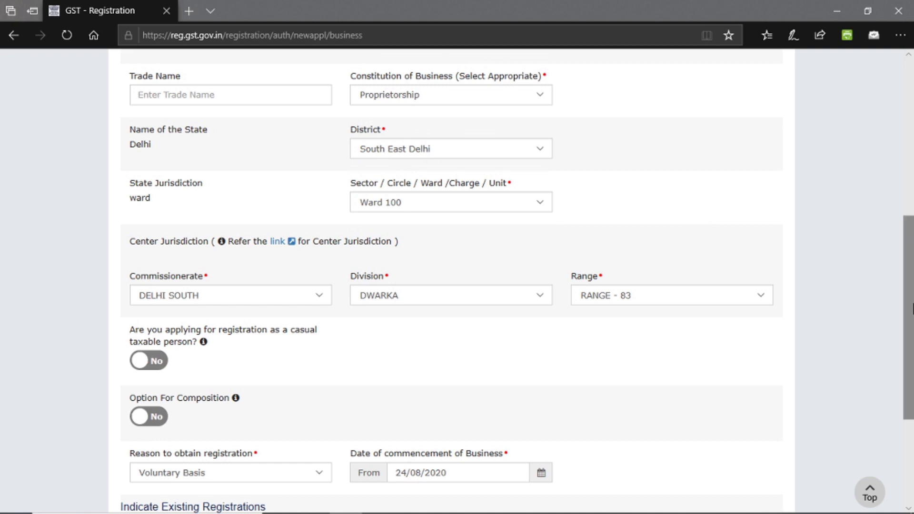
pyautogui.click(532, 156)
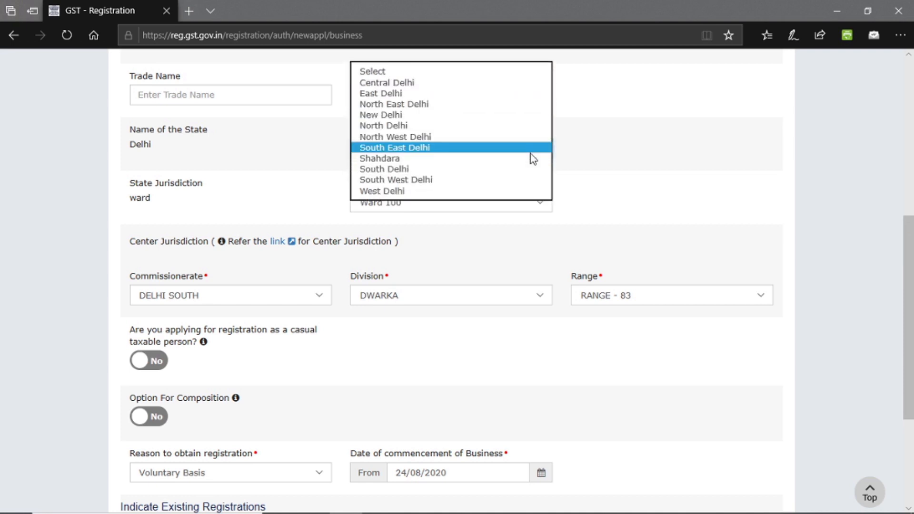
pyautogui.click(568, 161)
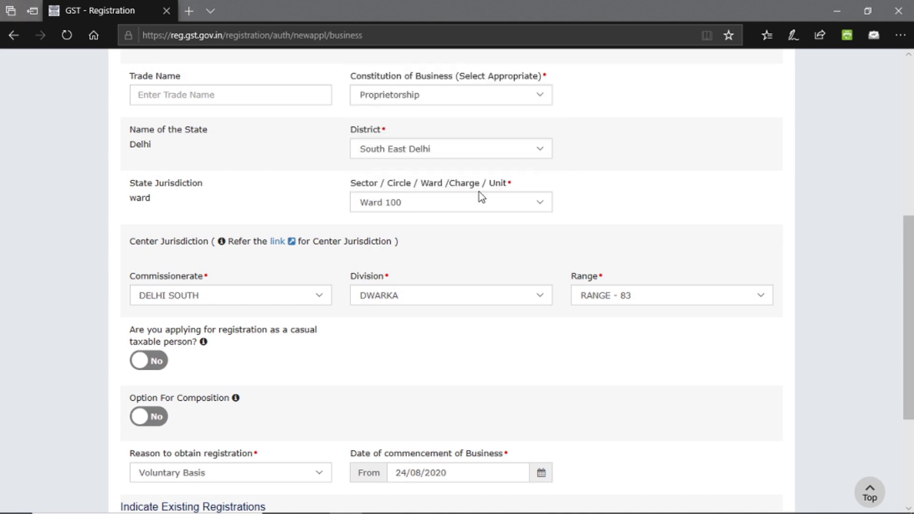
pyautogui.click(439, 214)
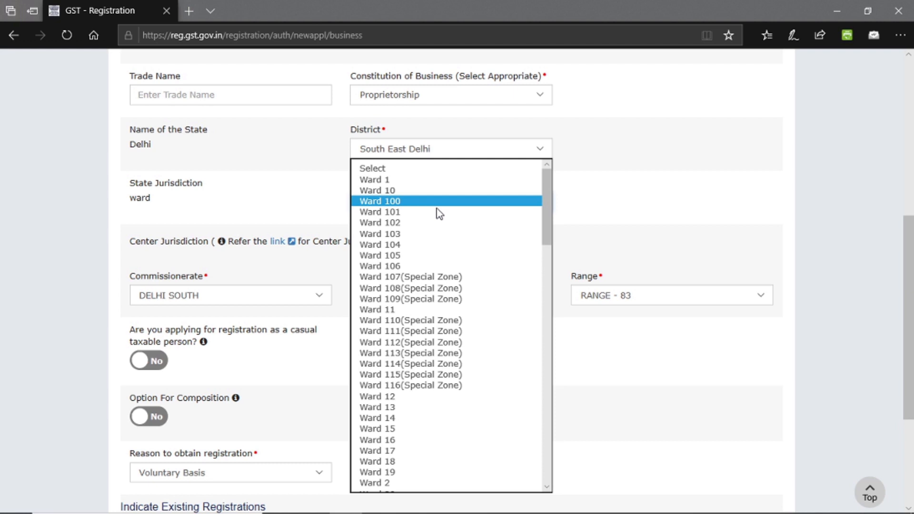
# Keep Ward 100 as the sector/ward and scroll further down the registration form.
pyautogui.moveTo(547, 213); pyautogui.dragTo(542, 184)
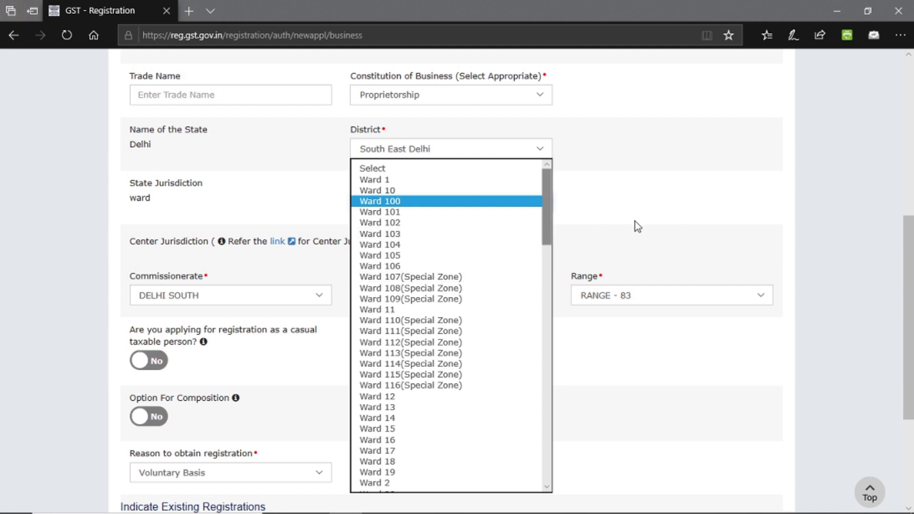
pyautogui.press('Return')
pyautogui.moveTo(912, 275); pyautogui.dragTo(912, 344)
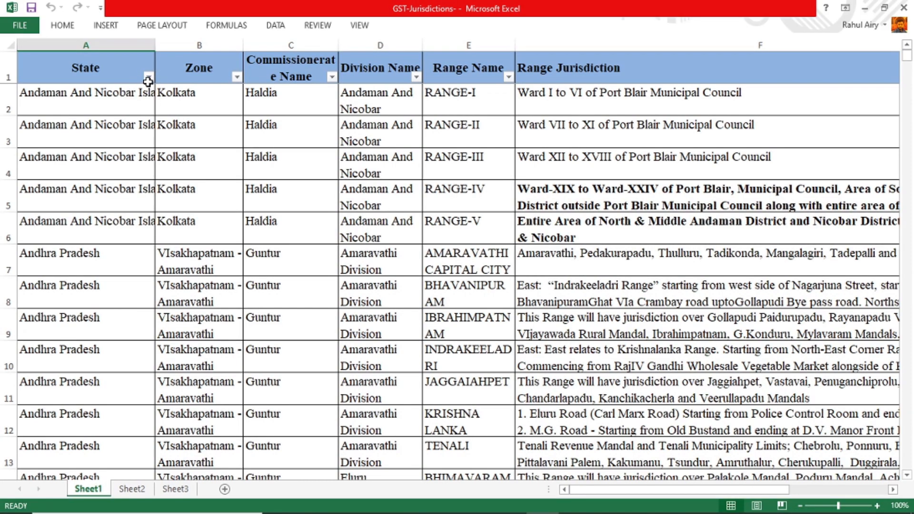
# Filter the State column to Delhi only and read the range jurisdiction cells near row 326.
pyautogui.click(148, 76)
pyautogui.click(53, 209)
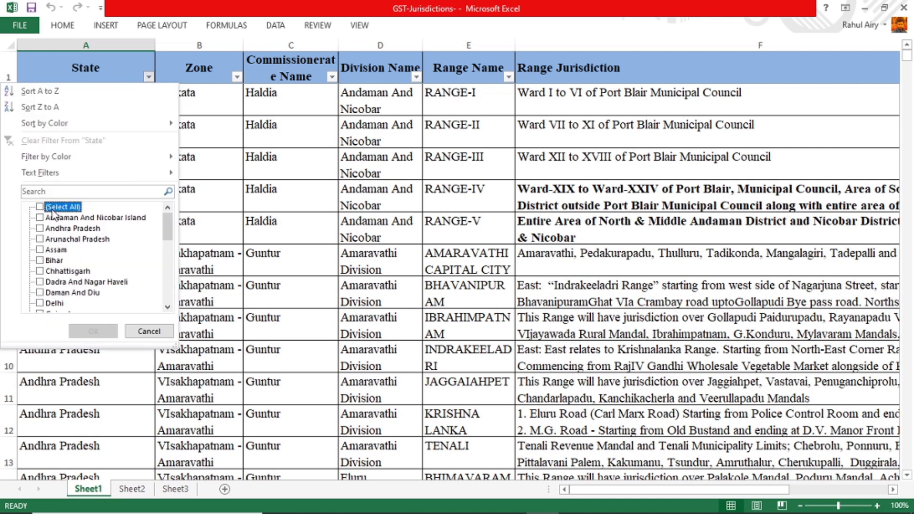
pyautogui.click(53, 305)
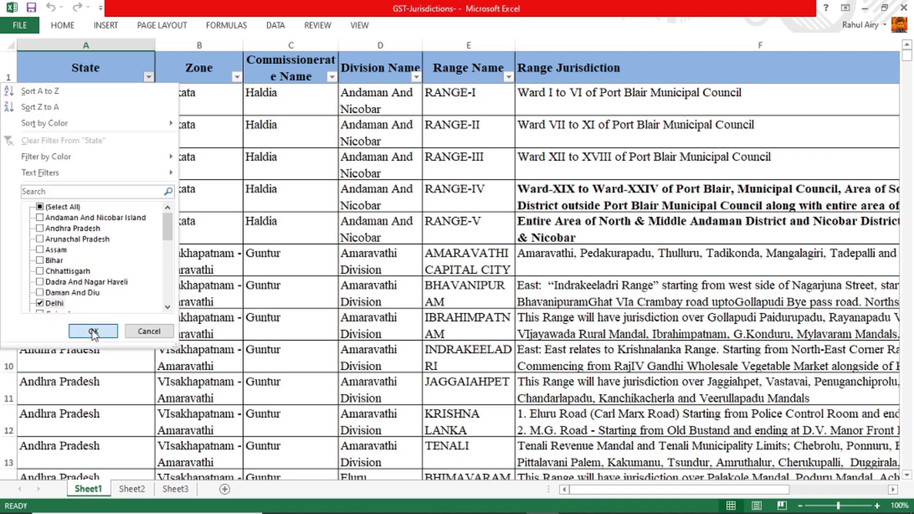
pyautogui.click(92, 330)
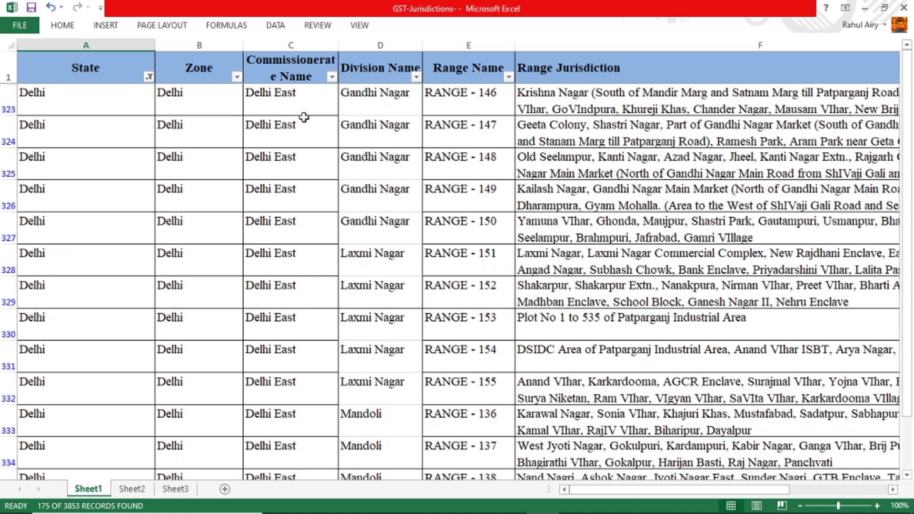
pyautogui.click(265, 164)
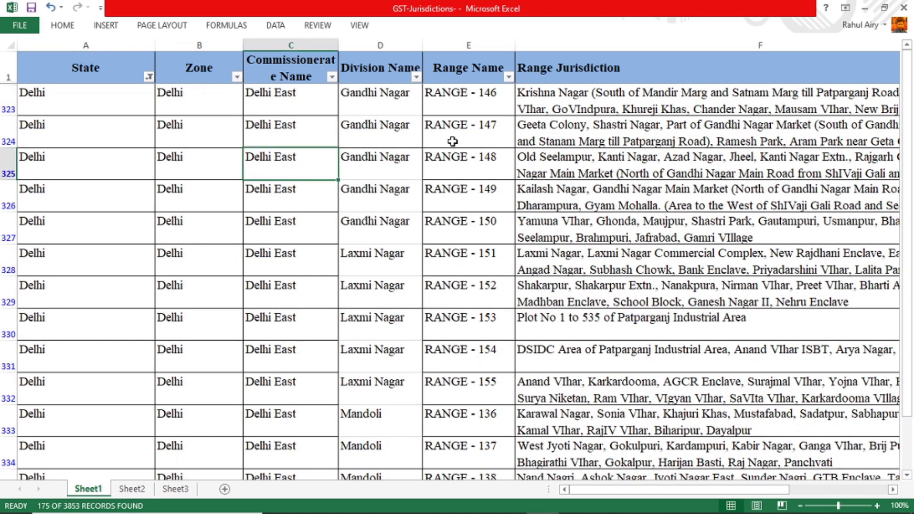
pyautogui.click(709, 192)
pyautogui.press('Right')
pyautogui.press('Right')
pyautogui.press('Right')
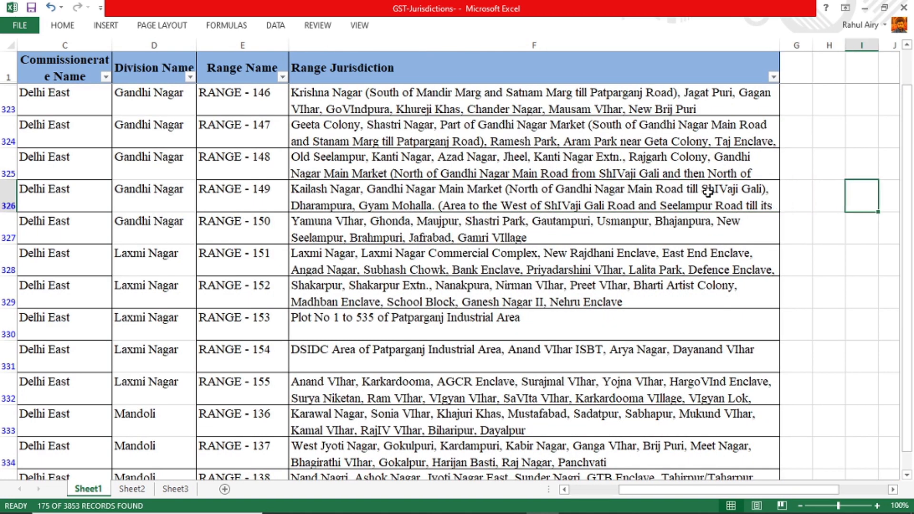
pyautogui.press('Left')
pyautogui.press('Left')
pyautogui.press('Left')
pyautogui.press('Down')
pyautogui.press('Down')
pyautogui.press('Down')
pyautogui.press('Down')
pyautogui.press('Down')
pyautogui.press('Down')
pyautogui.press('Down')
pyautogui.press('Down')
pyautogui.press('Down')
pyautogui.press('Down')
pyautogui.press('Down')
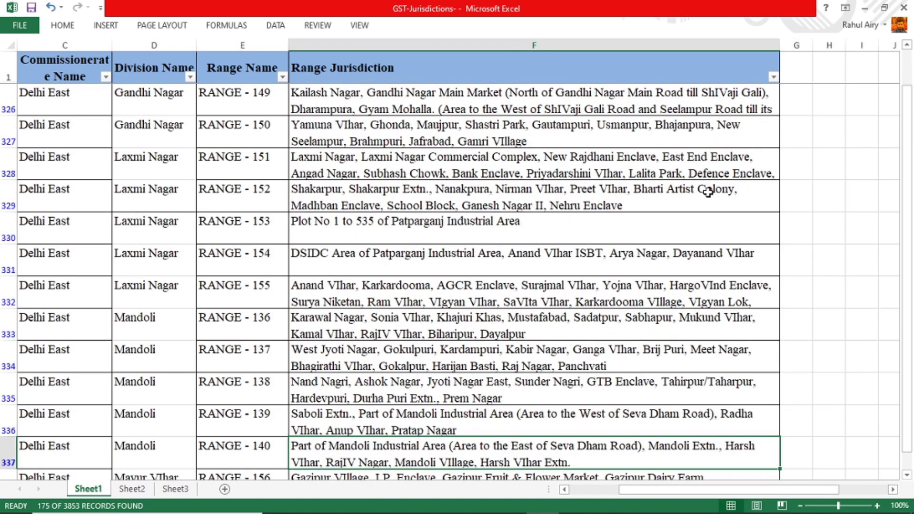
# Search the sheet for KAROL BAGH and jump to its first match.
pyautogui.hotkey('ctrl', 'f')
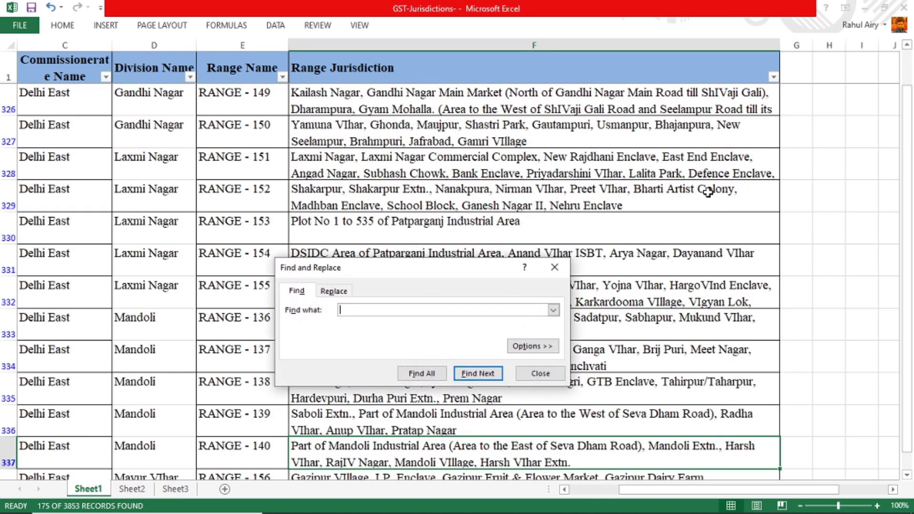
pyautogui.write('KAROL BAGH')
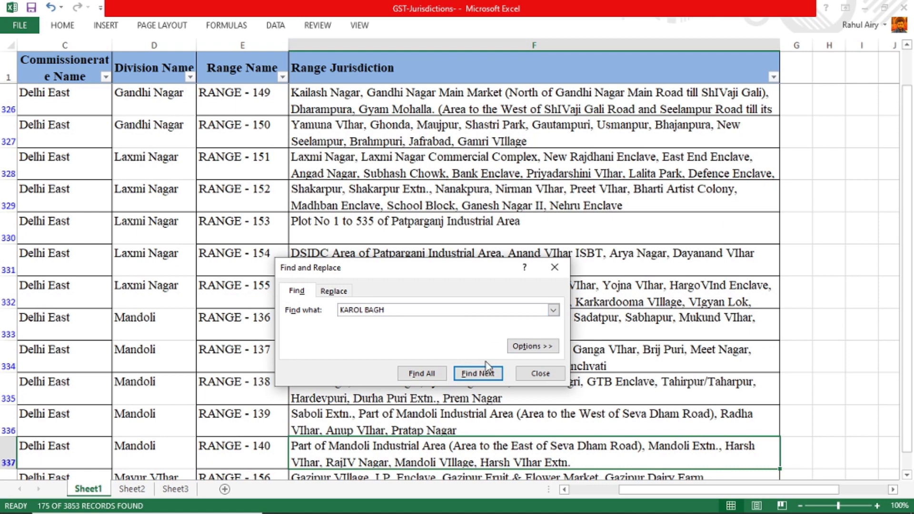
pyautogui.click(476, 374)
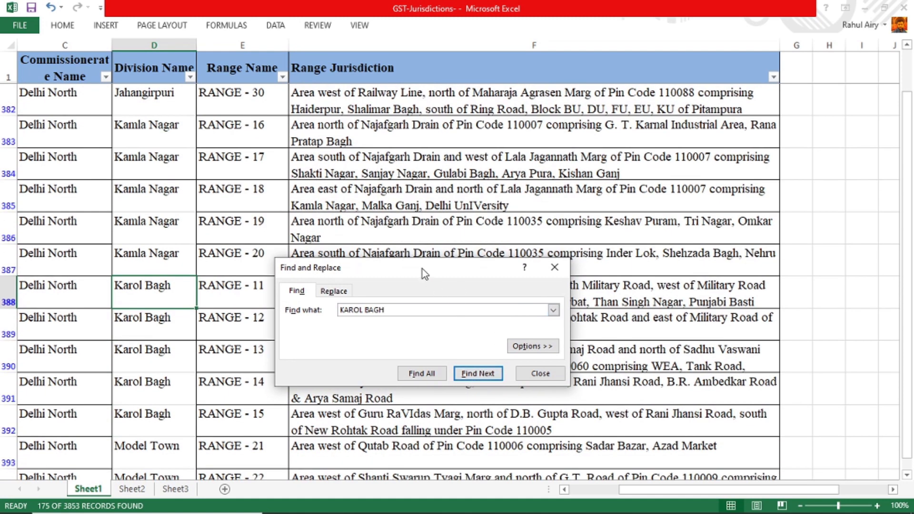
pyautogui.moveTo(422, 269); pyautogui.dragTo(450, 326)
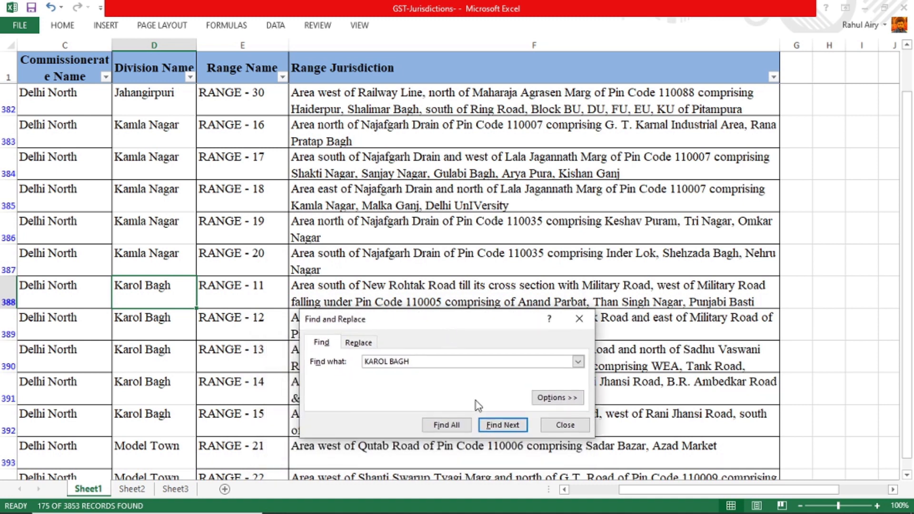
pyautogui.click(566, 425)
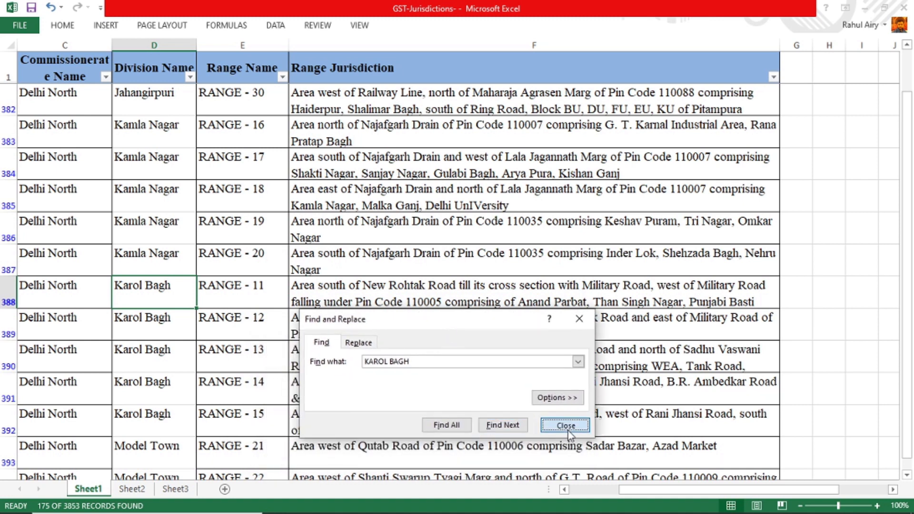
# Read row 388's Delhi North zone, Karol Bagh division, range and jurisdiction, then return to Edge.
pyautogui.click(106, 297)
pyautogui.press('Right')
pyautogui.press('Right')
pyautogui.press('Right')
pyautogui.press('Right')
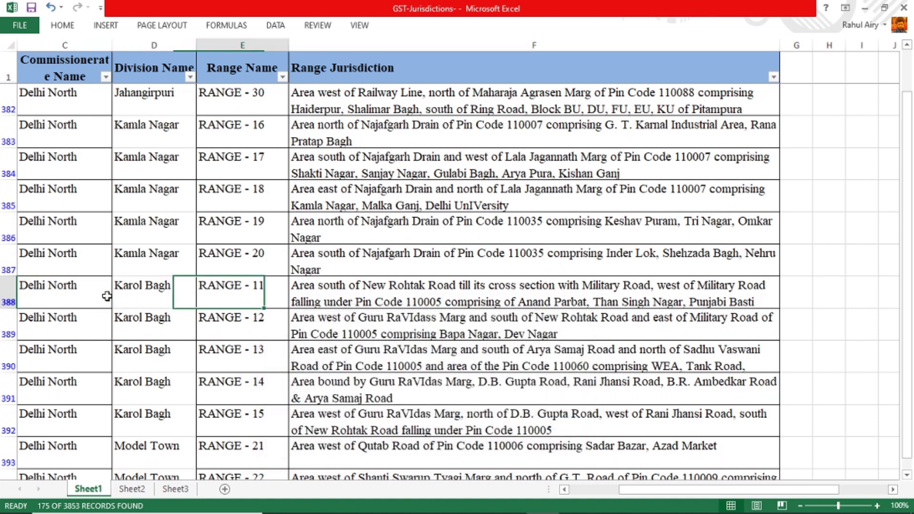
pyautogui.press('Left')
pyautogui.press('Left')
pyautogui.press('Right')
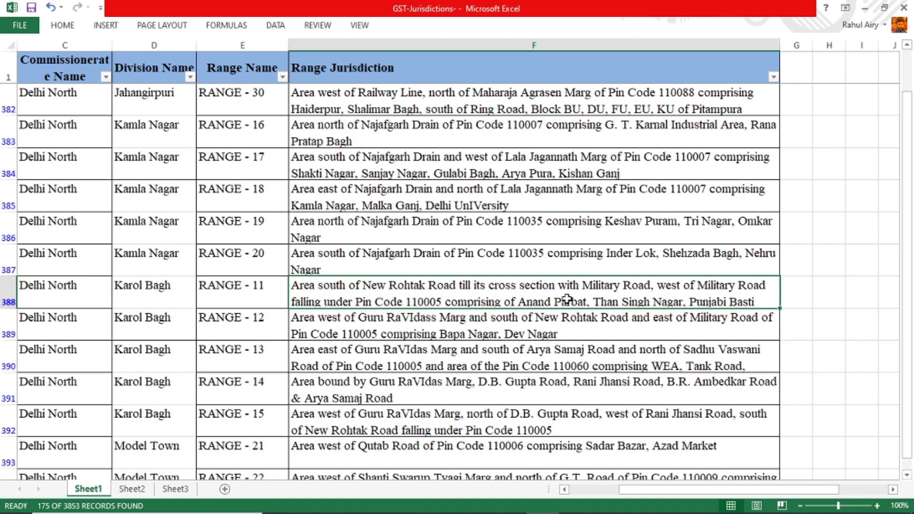
pyautogui.press('Left')
pyautogui.press('Left')
pyautogui.press('Left')
pyautogui.press('Left')
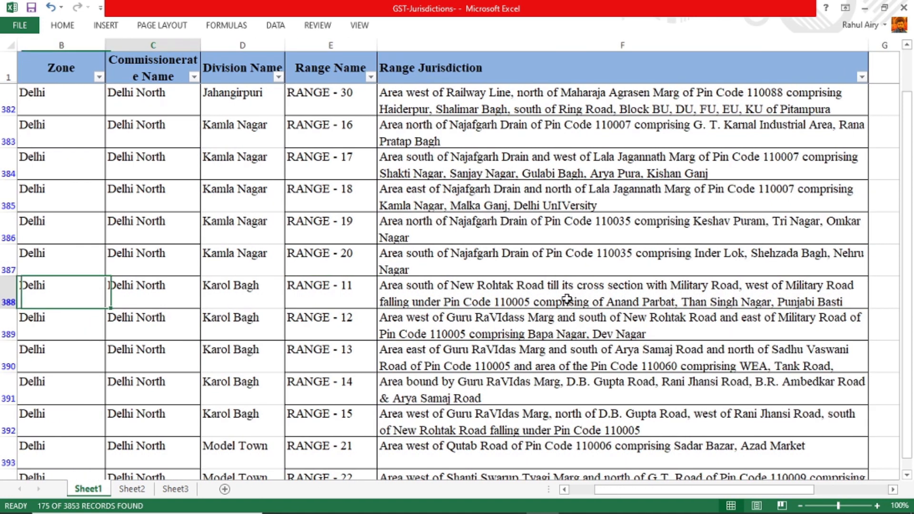
pyautogui.press('Right')
pyautogui.press('Right')
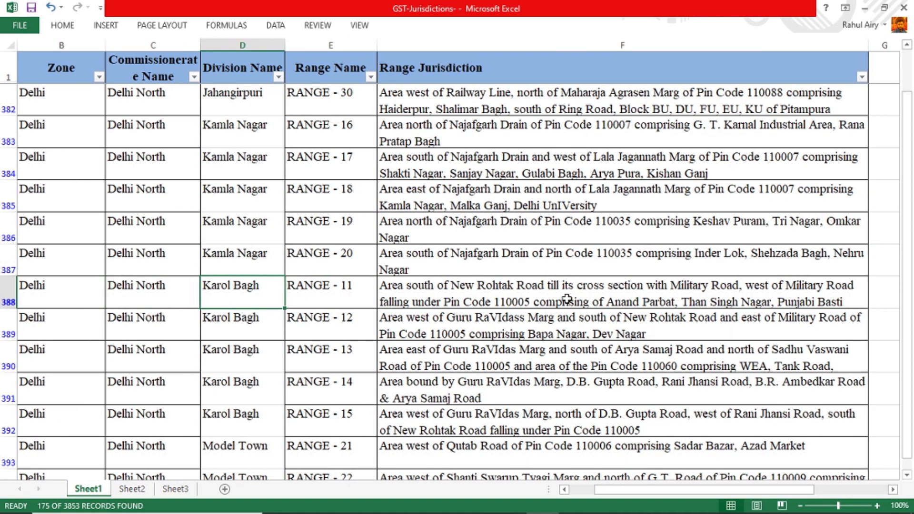
pyautogui.press('Right')
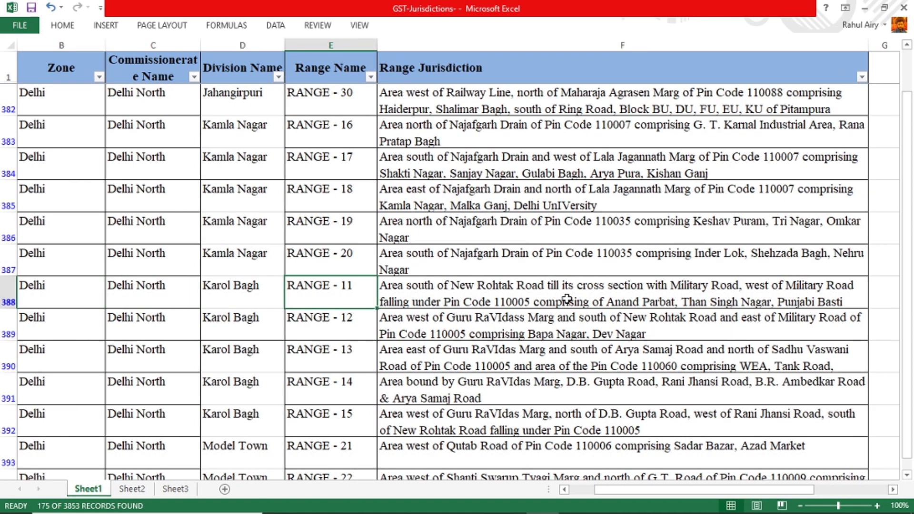
pyautogui.hotkey('alt', 'Tab')
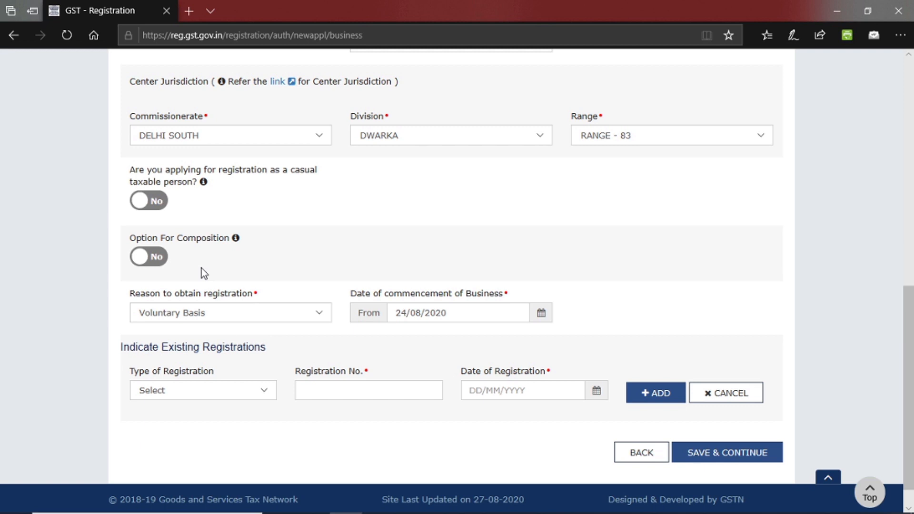
# Switch casual taxable person to Yes to view its fields, then back to No.
pyautogui.click(157, 206)
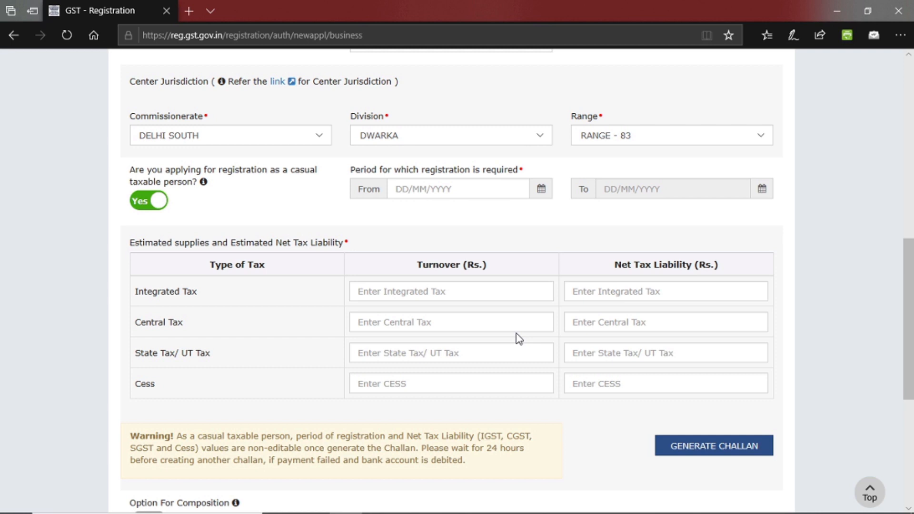
pyautogui.click(163, 206)
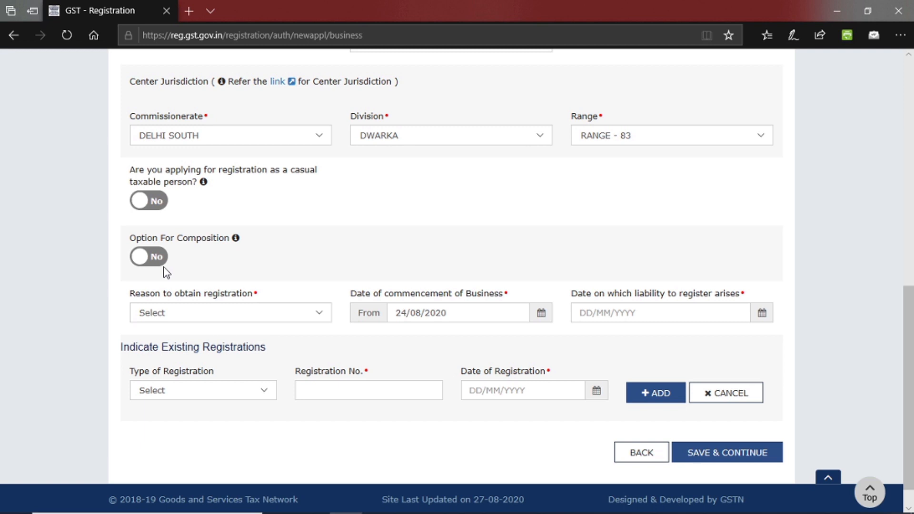
pyautogui.scroll(-1, 910, 391)
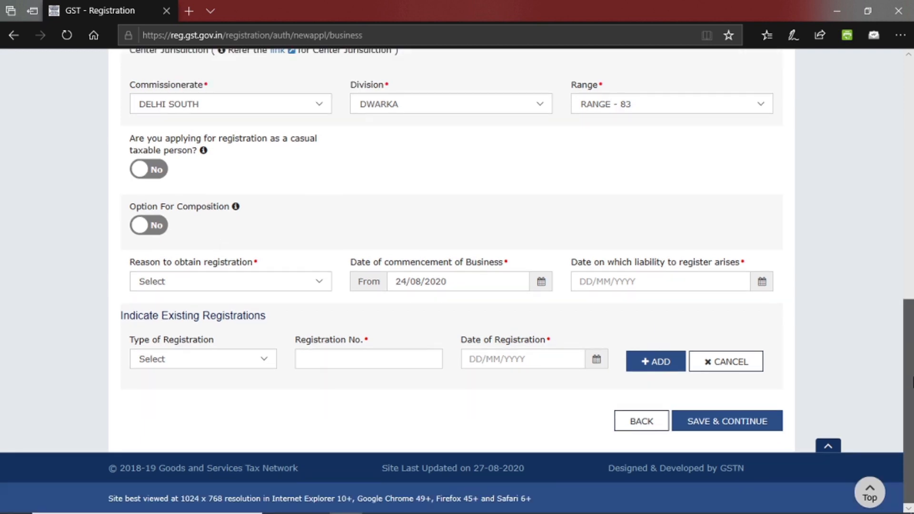
# Set the registration reason to Voluntary Basis after briefly trying Crossing the Threshold.
pyautogui.click(303, 287)
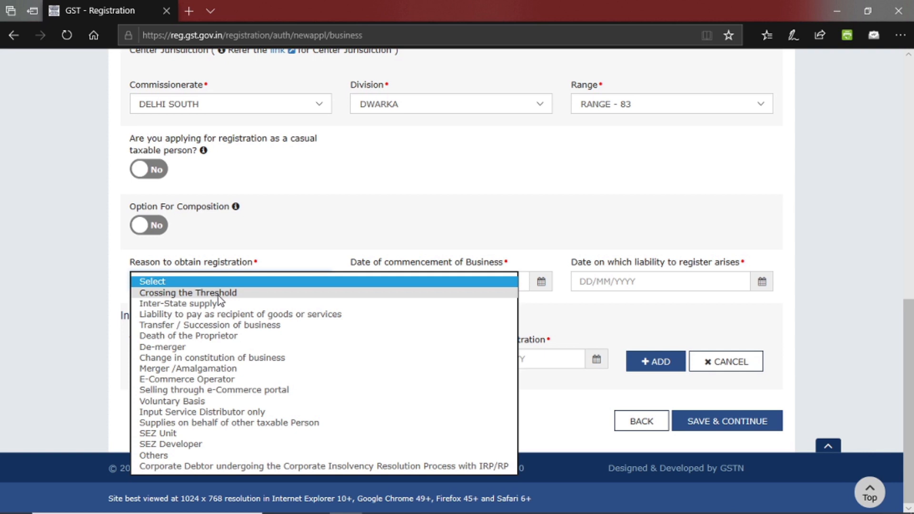
pyautogui.click(186, 402)
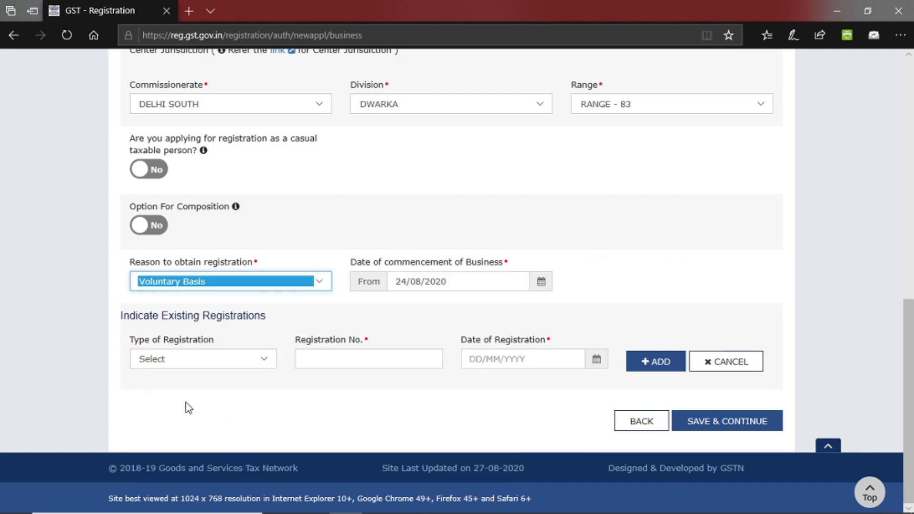
pyautogui.click(467, 314)
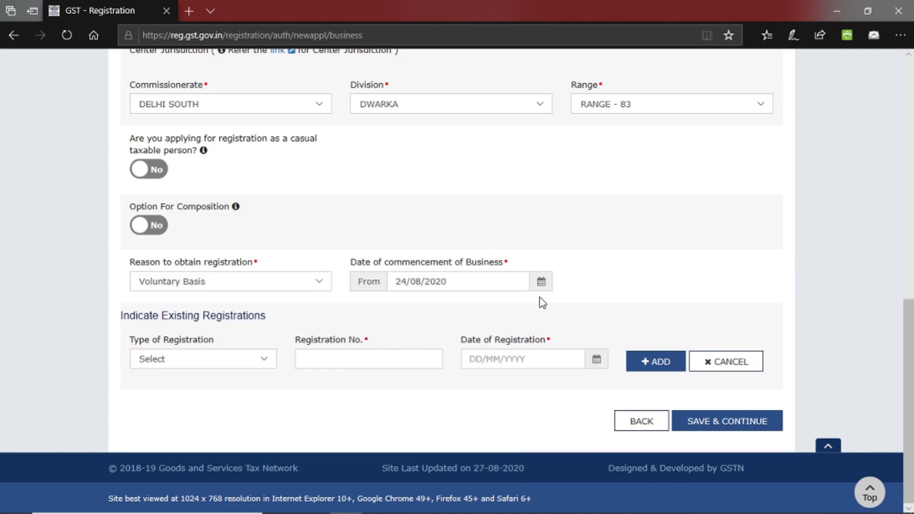
pyautogui.click(284, 286)
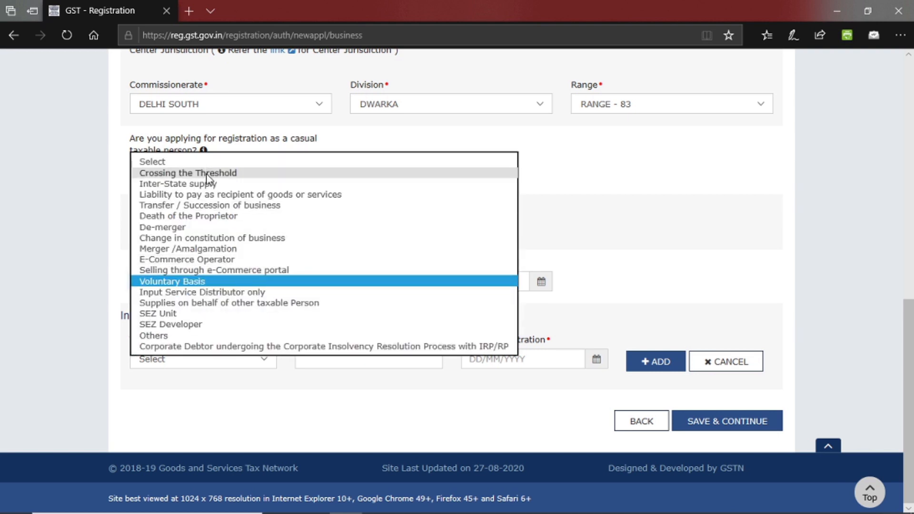
pyautogui.click(204, 173)
pyautogui.click(409, 303)
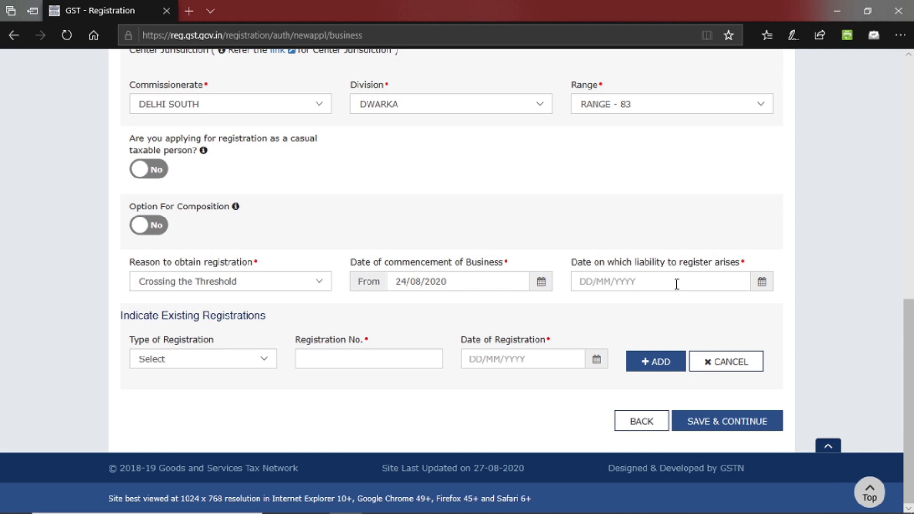
pyautogui.click(287, 287)
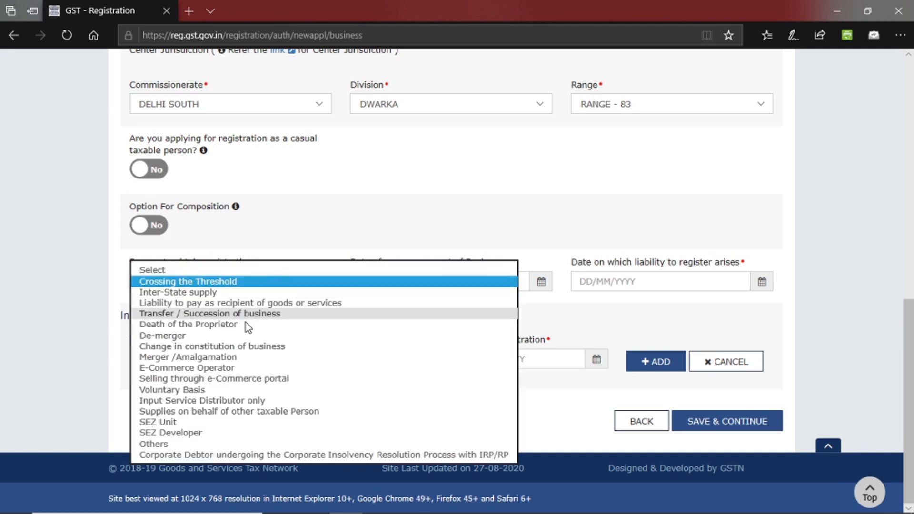
pyautogui.click(181, 391)
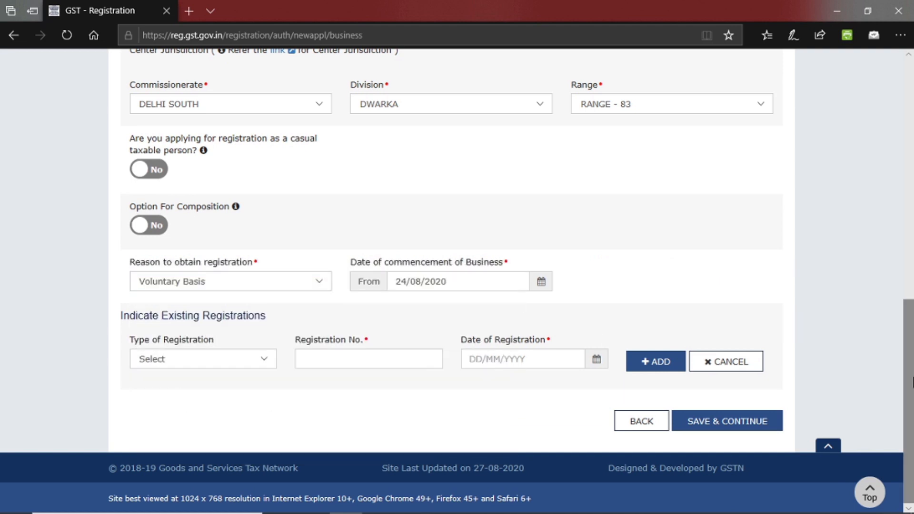
pyautogui.click(263, 363)
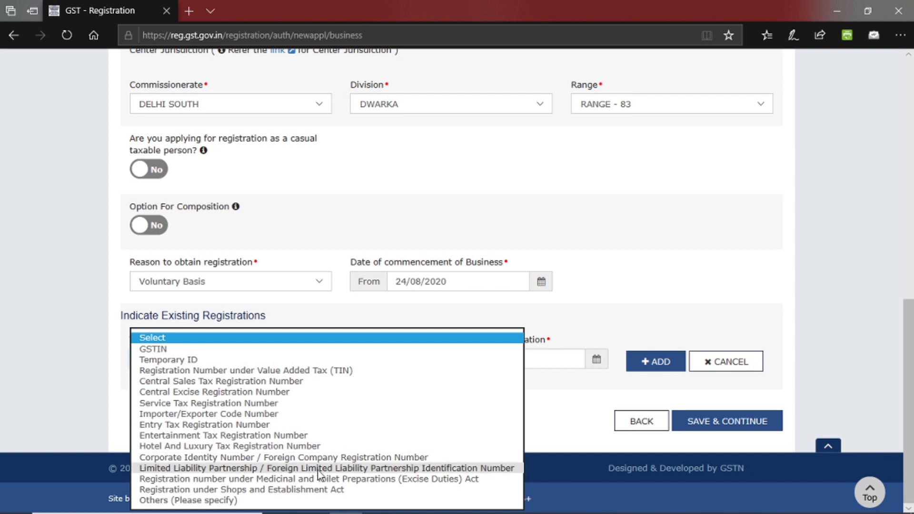
# Leave Type of Registration unselected and save the Business Details.
pyautogui.click(679, 288)
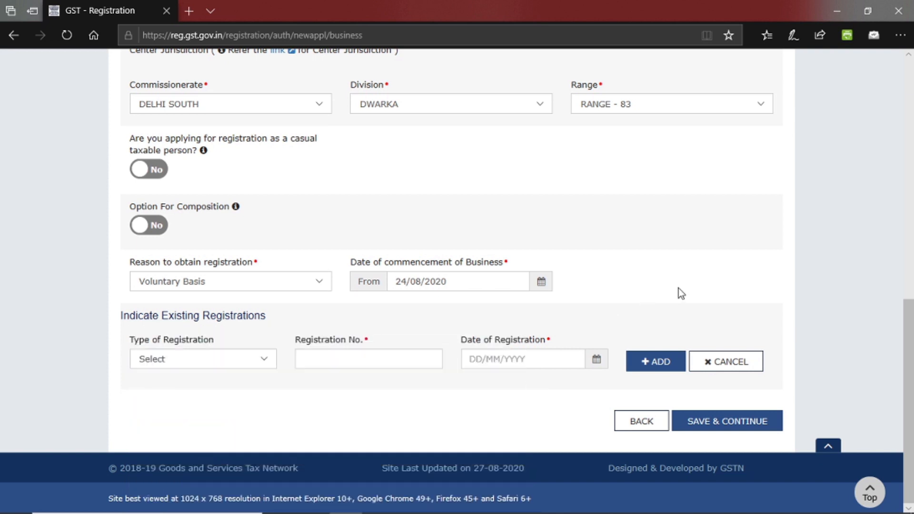
pyautogui.click(739, 425)
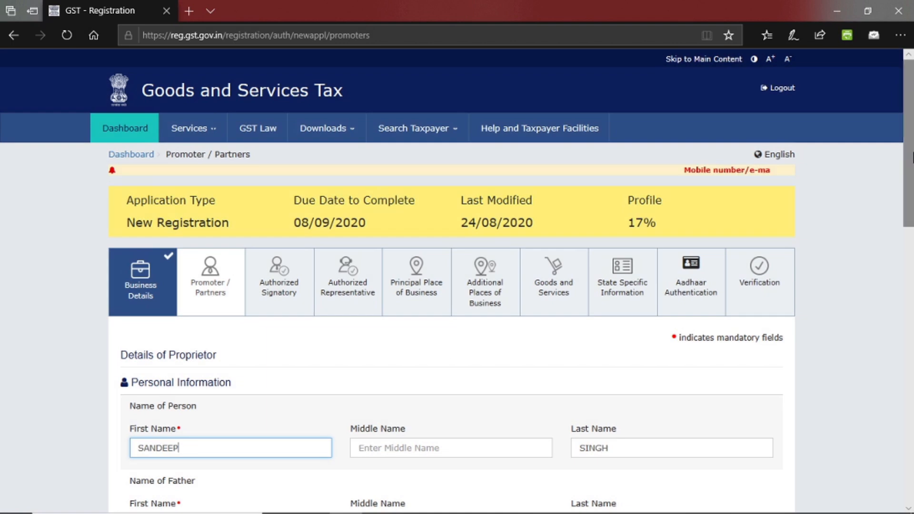
# Look over the Promoter / Partners page without changes and go to the Authorized Signatory tab.
pyautogui.scroll(-2, 912, 167)
pyautogui.moveTo(912, 167); pyautogui.dragTo(912, 259)
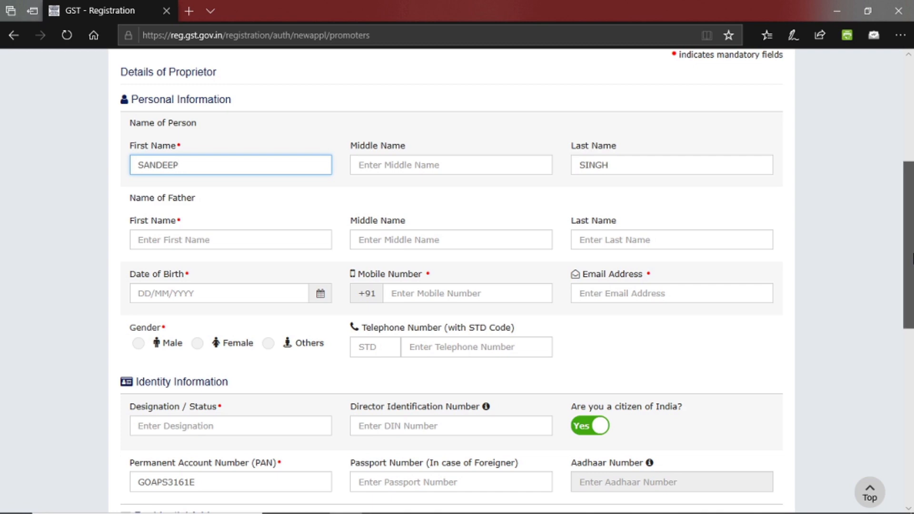
pyautogui.scroll(-10, 913, 257)
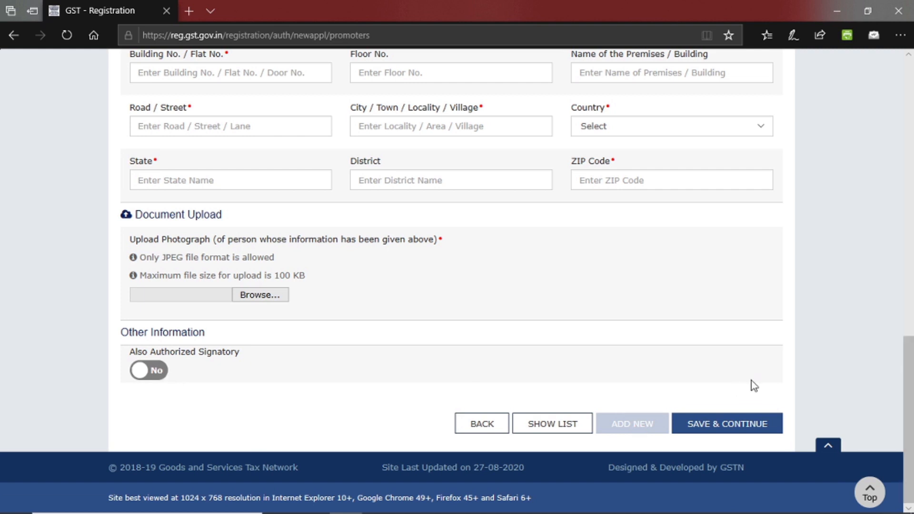
pyautogui.scroll(4, 899, 344)
pyautogui.scroll(5, 898, 343)
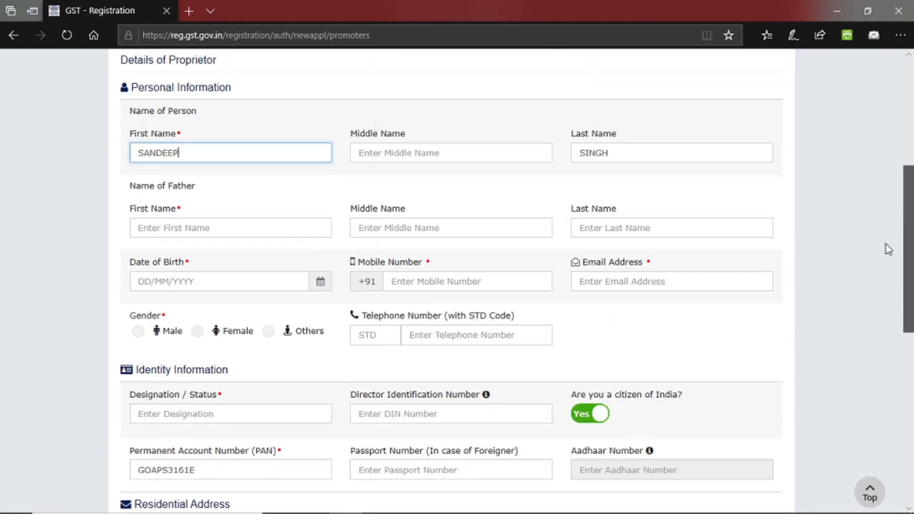
pyautogui.scroll(-2, 903, 282)
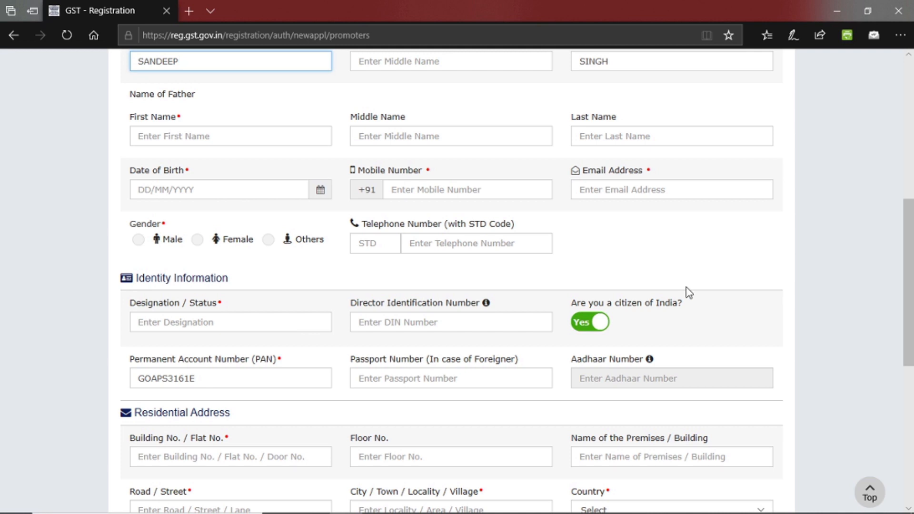
pyautogui.moveTo(912, 334); pyautogui.dragTo(912, 409)
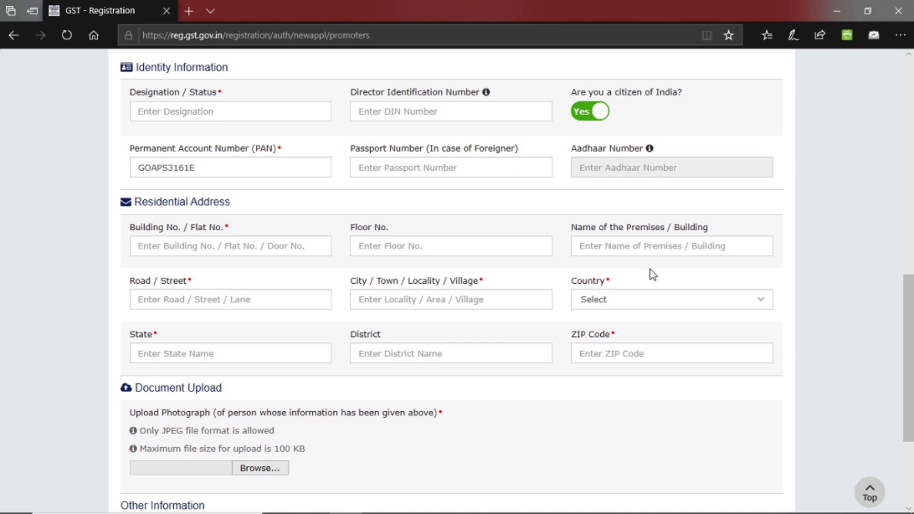
pyautogui.scroll(-1, 912, 337)
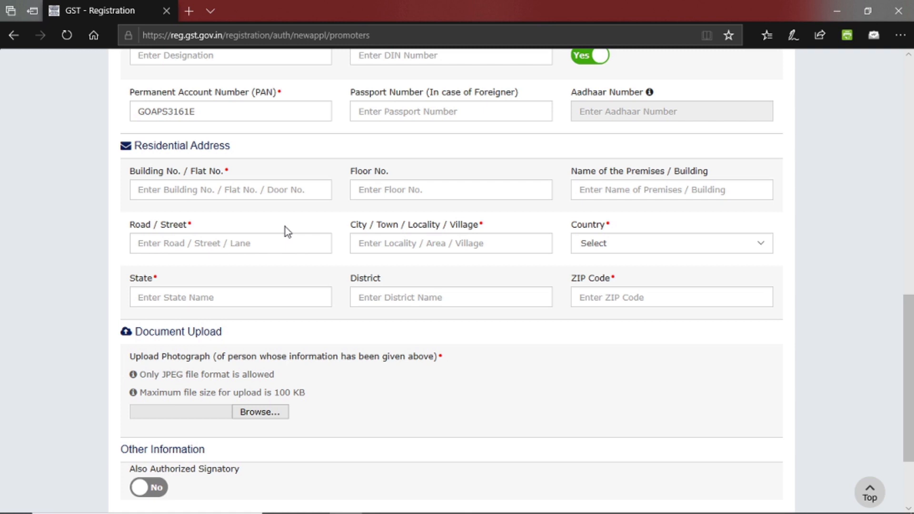
pyautogui.scroll(-2, 909, 377)
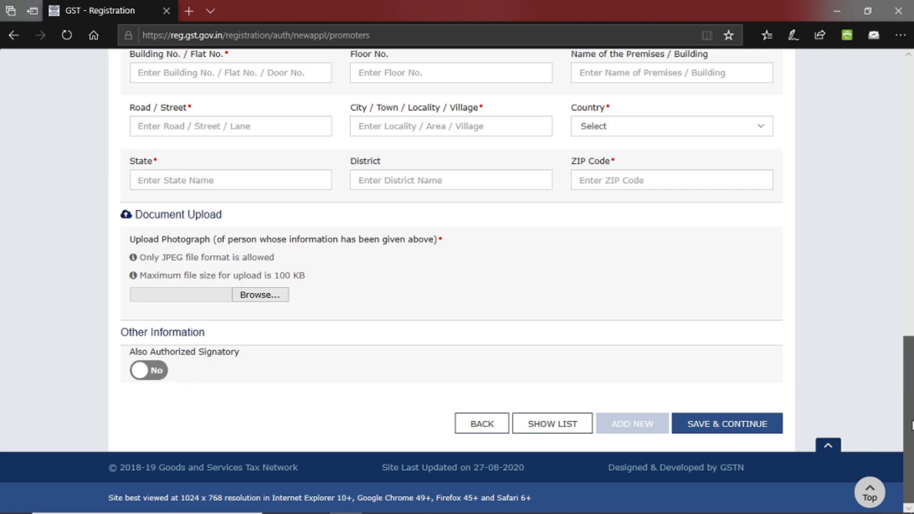
pyautogui.moveTo(911, 426); pyautogui.dragTo(896, 167)
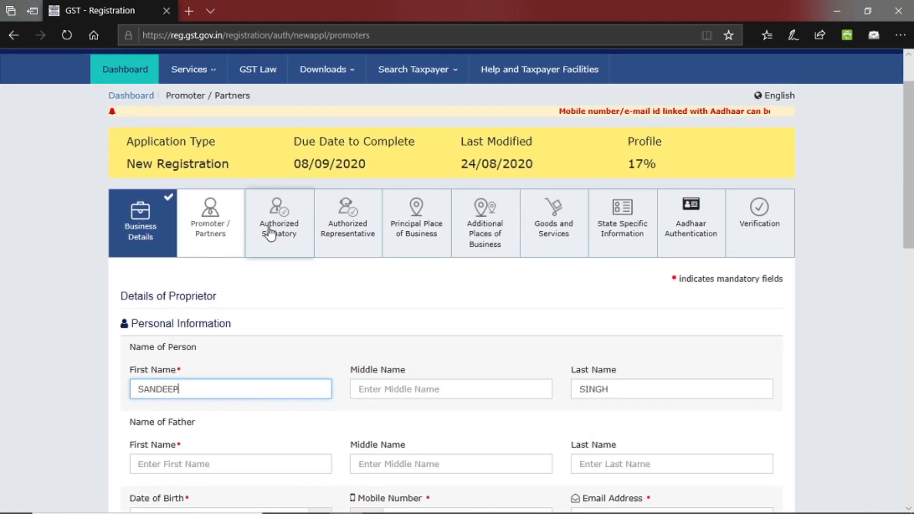
pyautogui.click(270, 233)
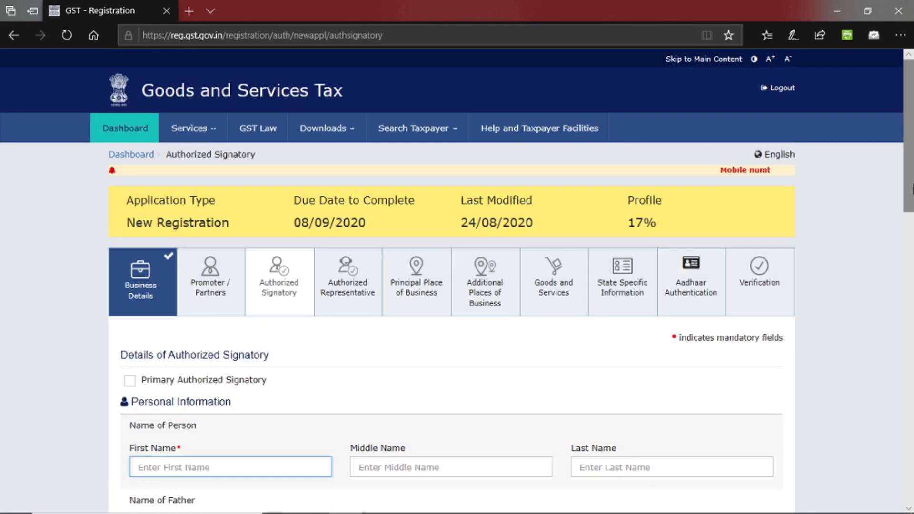
# Scroll to Document Upload and list the accepted proofs of authorized signatory details.
pyautogui.moveTo(913, 188); pyautogui.dragTo(912, 295)
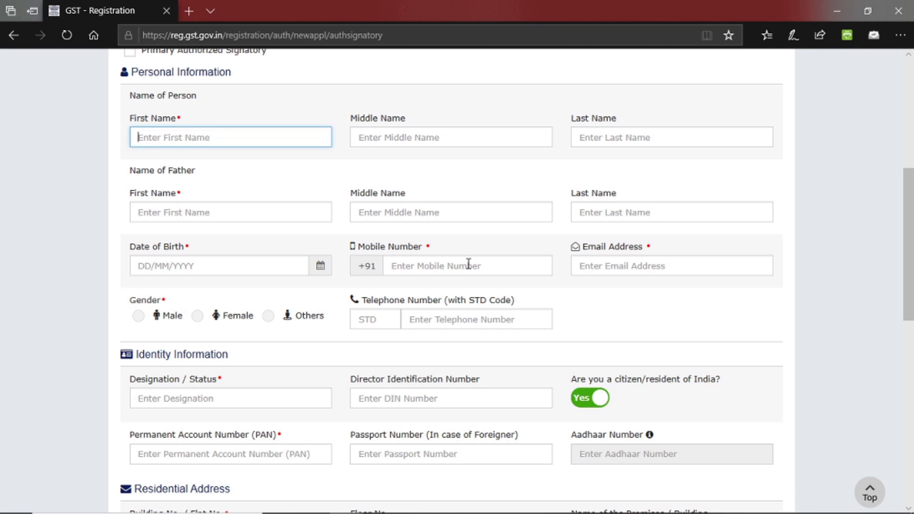
pyautogui.scroll(5, 909, 224)
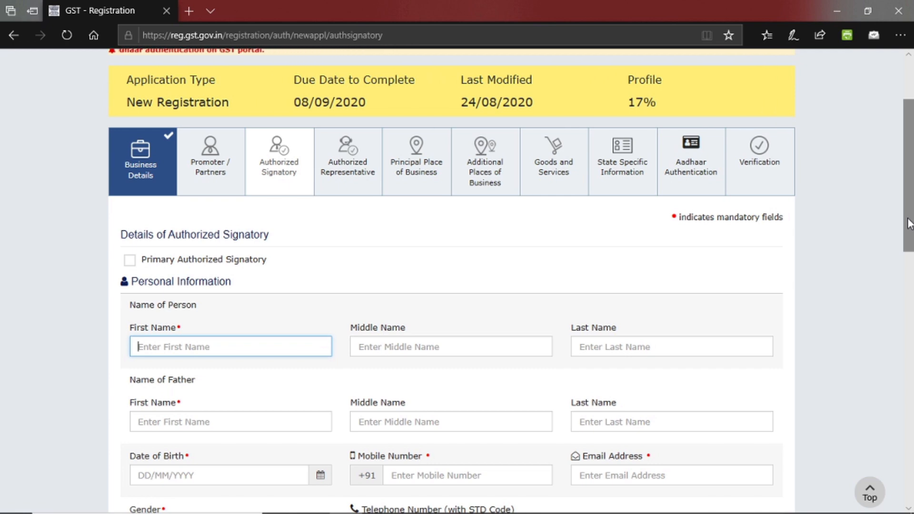
pyautogui.moveTo(909, 224); pyautogui.dragTo(912, 462)
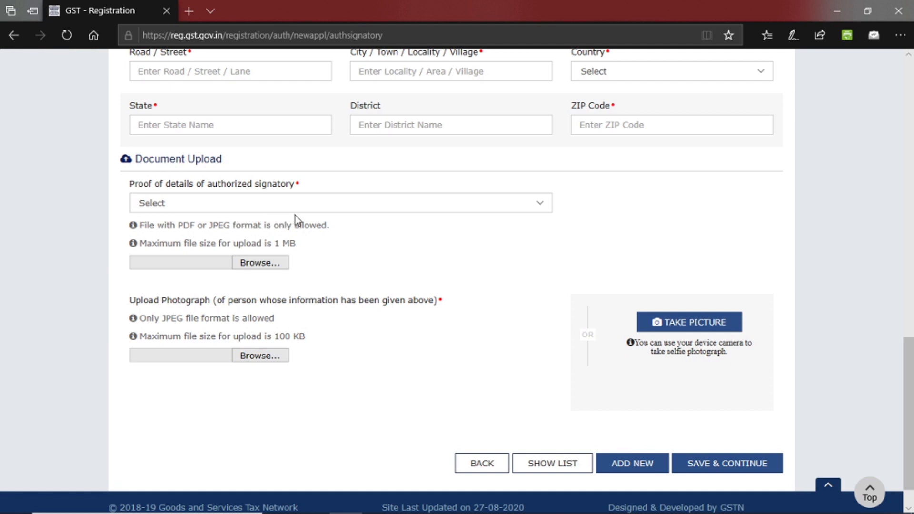
pyautogui.click(278, 208)
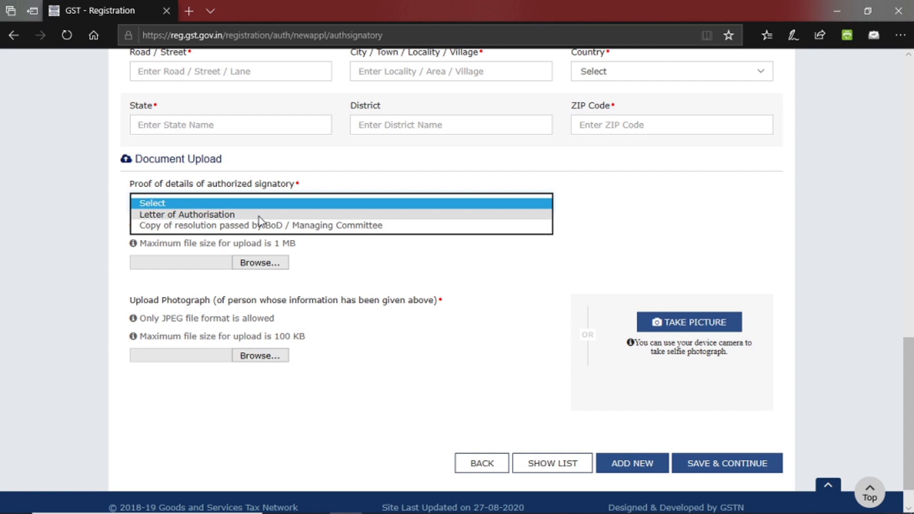
pyautogui.moveTo(630, 509)
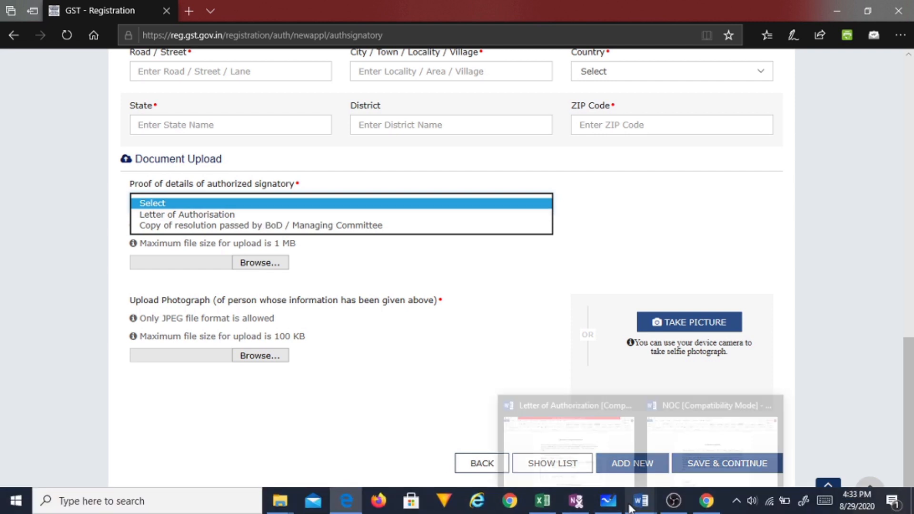
pyautogui.click(593, 456)
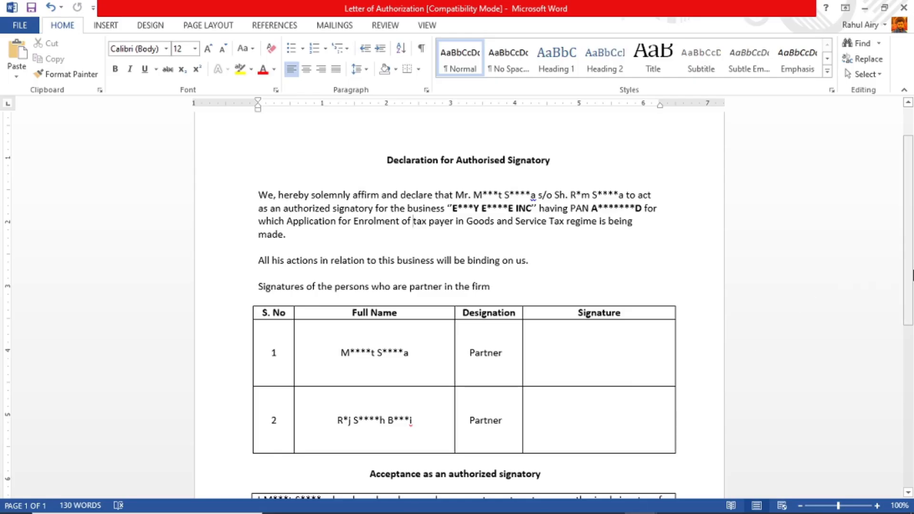
pyautogui.scroll(-5, 913, 291)
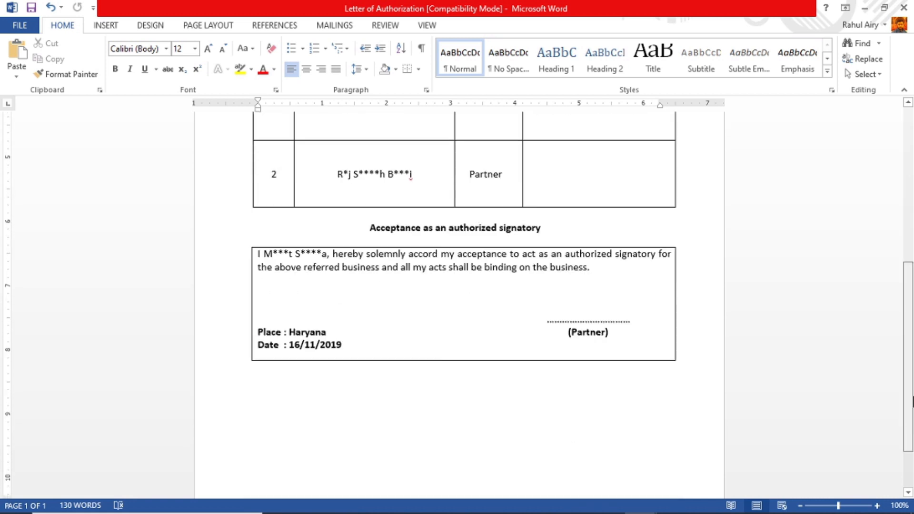
pyautogui.scroll(6, 888, 212)
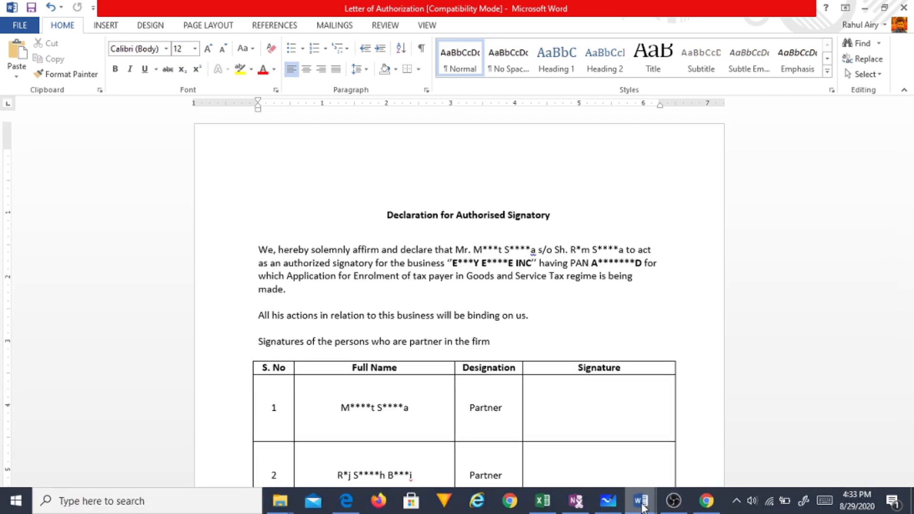
pyautogui.moveTo(642, 501)
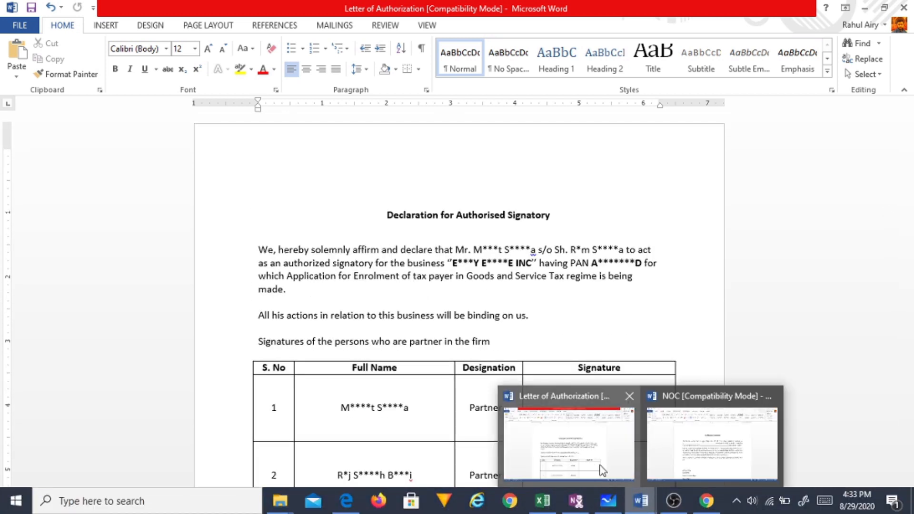
pyautogui.click(629, 395)
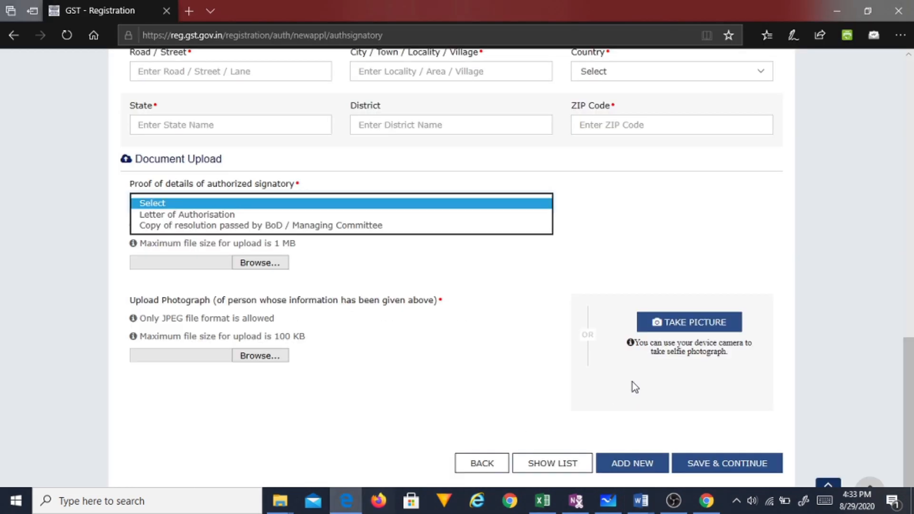
# Pass through Authorized Representative with the toggle left at No, then go to Principal Place of Business.
pyautogui.scroll(3, 863, 189)
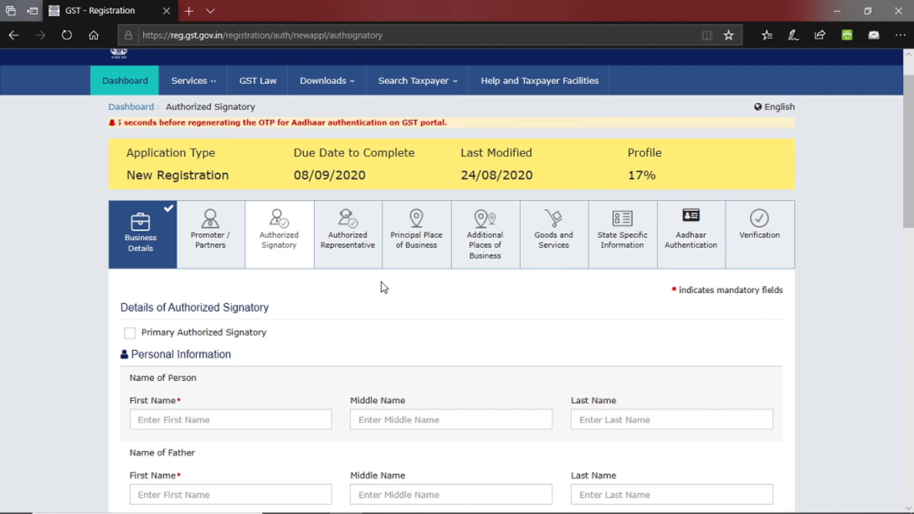
pyautogui.click(351, 253)
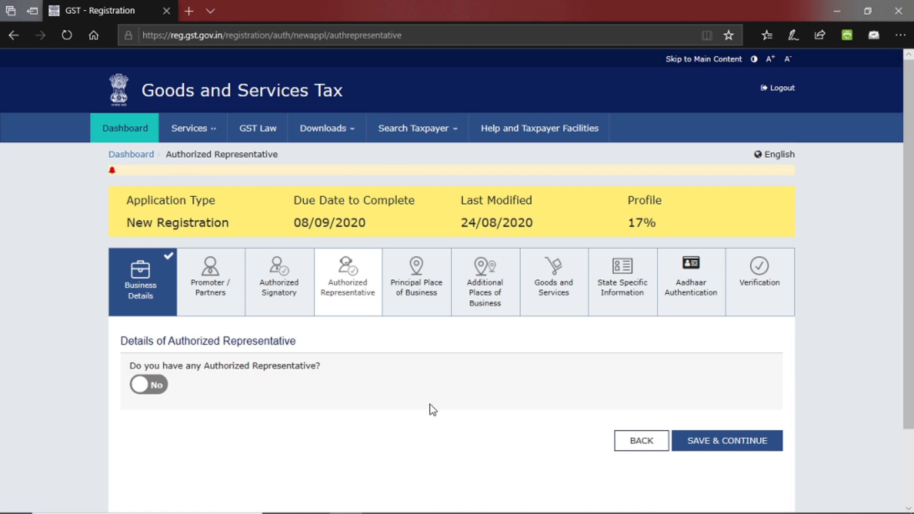
pyautogui.click(417, 308)
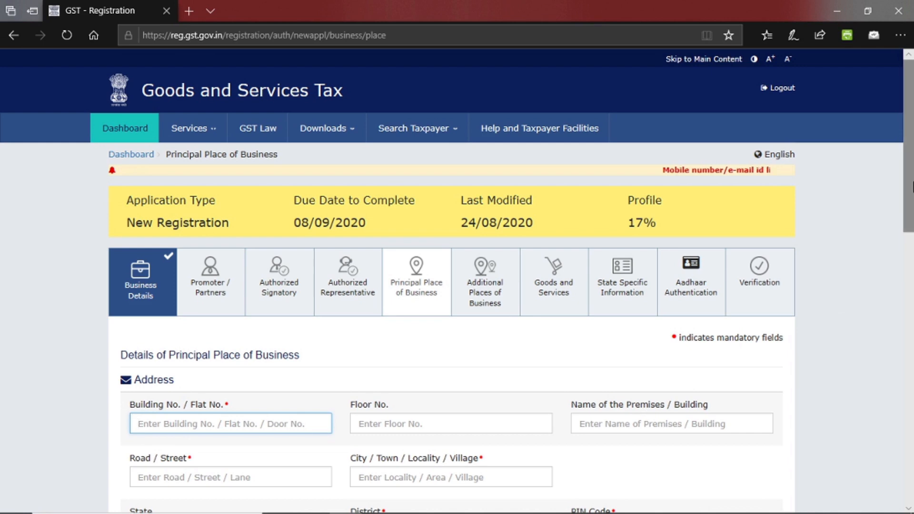
# Scroll the Principal Place of Business form down to Nature of possession of premises.
pyautogui.moveTo(913, 186); pyautogui.dragTo(912, 290)
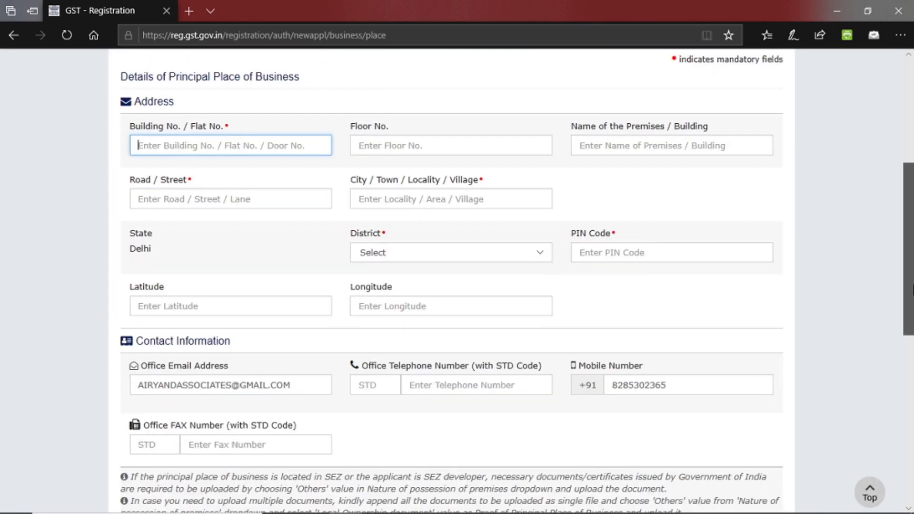
pyautogui.moveTo(912, 289); pyautogui.dragTo(913, 294)
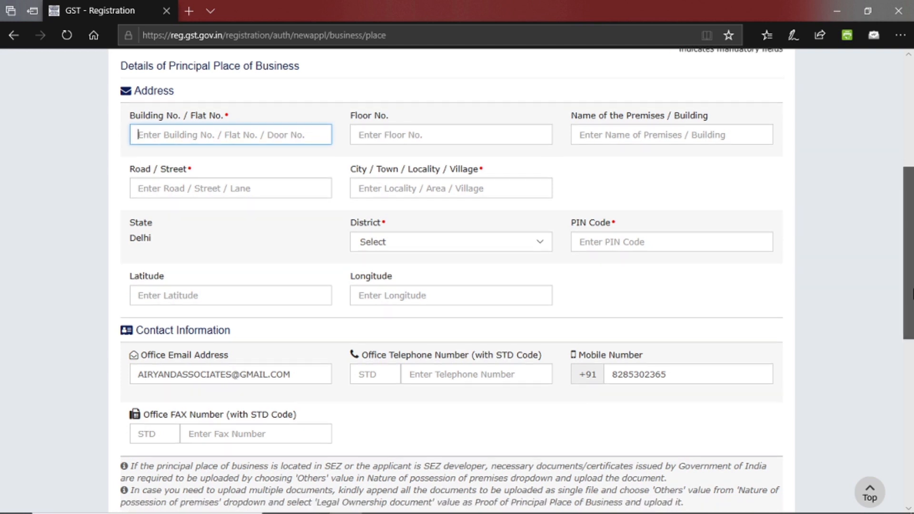
pyautogui.moveTo(913, 294); pyautogui.dragTo(912, 458)
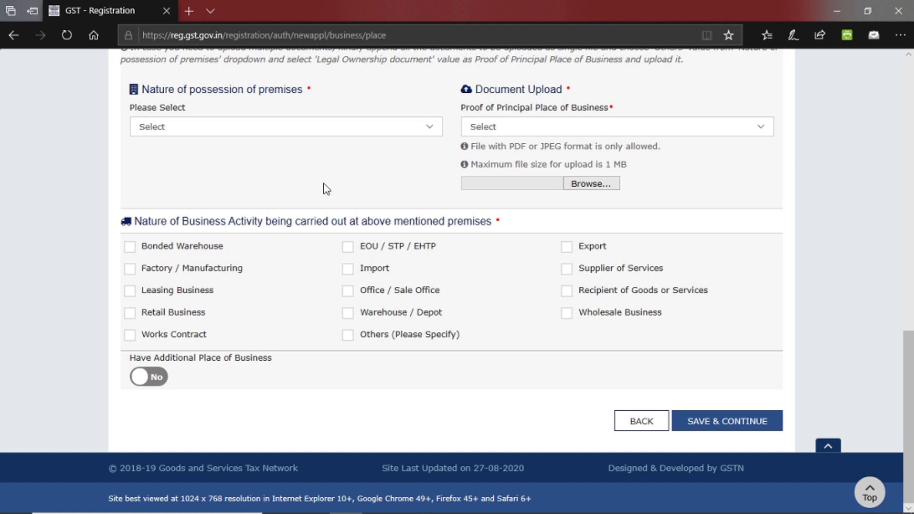
# Set possession to Rented with Rent / Lease agreement as proof.
pyautogui.click(290, 134)
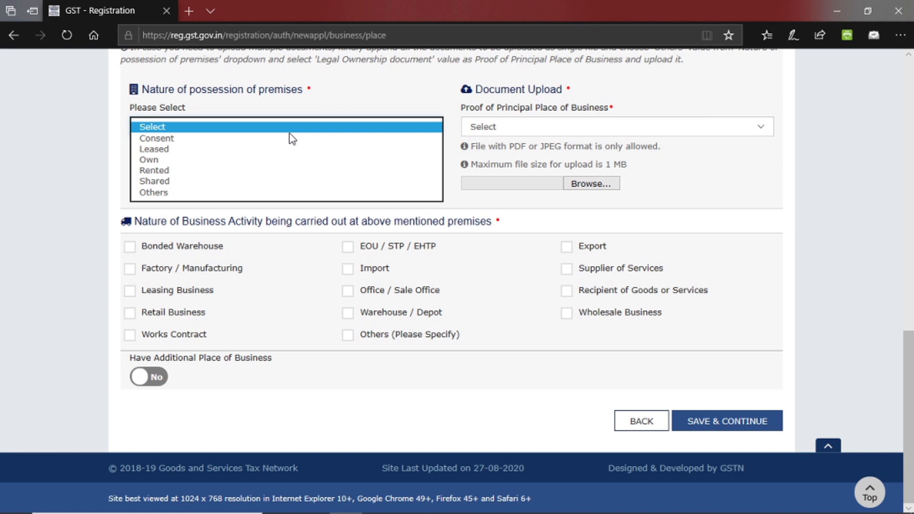
pyautogui.click(150, 170)
pyautogui.click(281, 173)
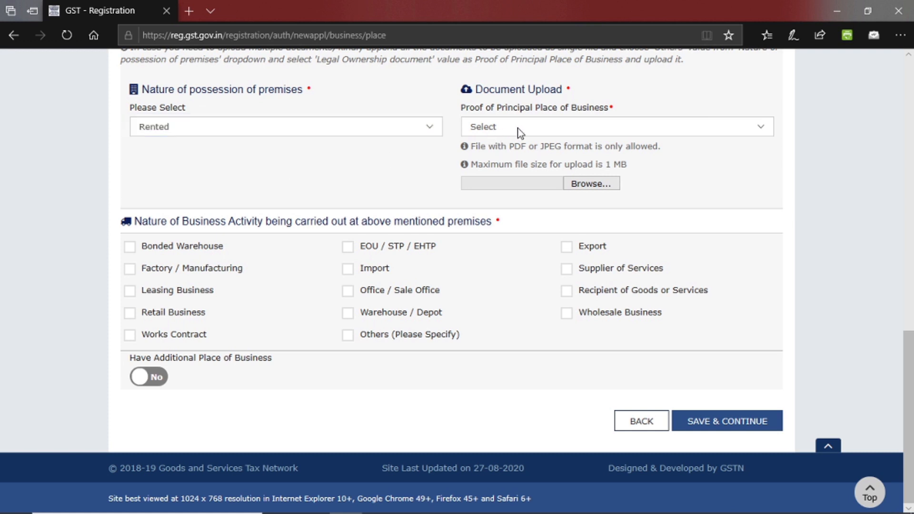
pyautogui.click(521, 133)
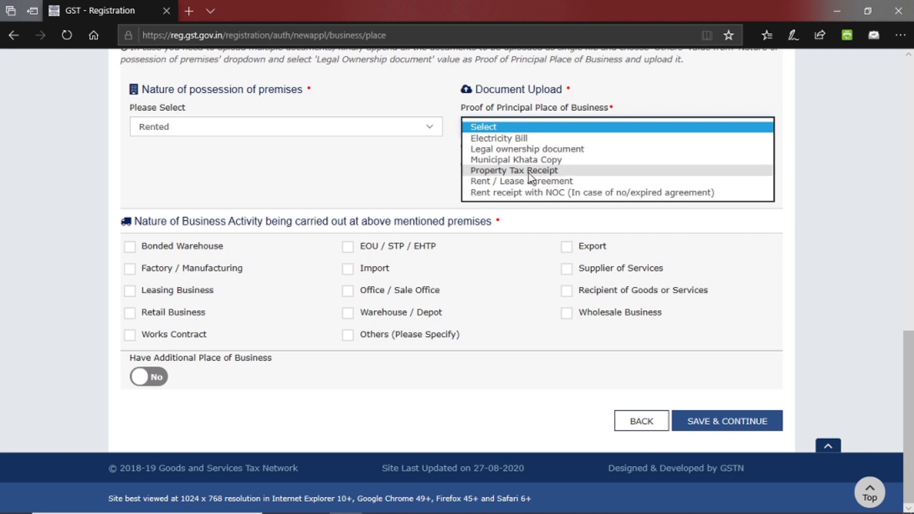
pyautogui.click(537, 185)
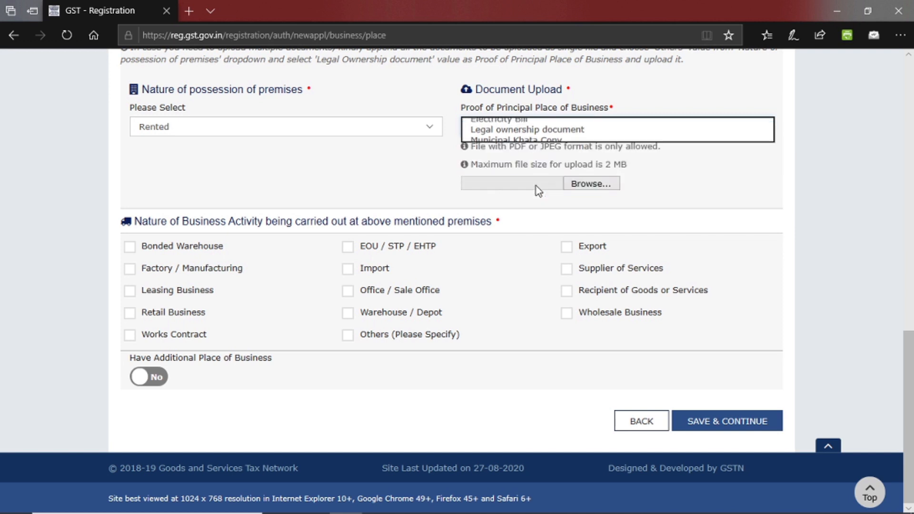
pyautogui.click(667, 166)
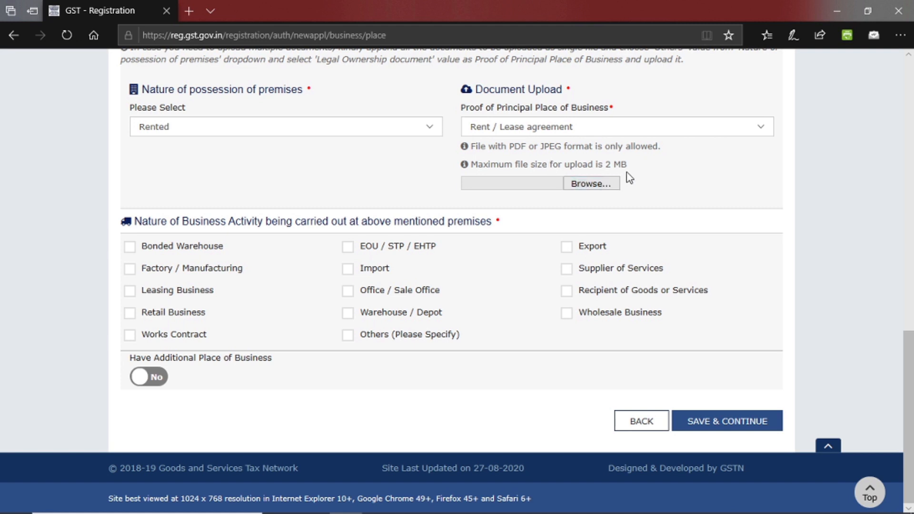
# Change possession to Consent and choose Consent Letter as the proof document.
pyautogui.click(542, 133)
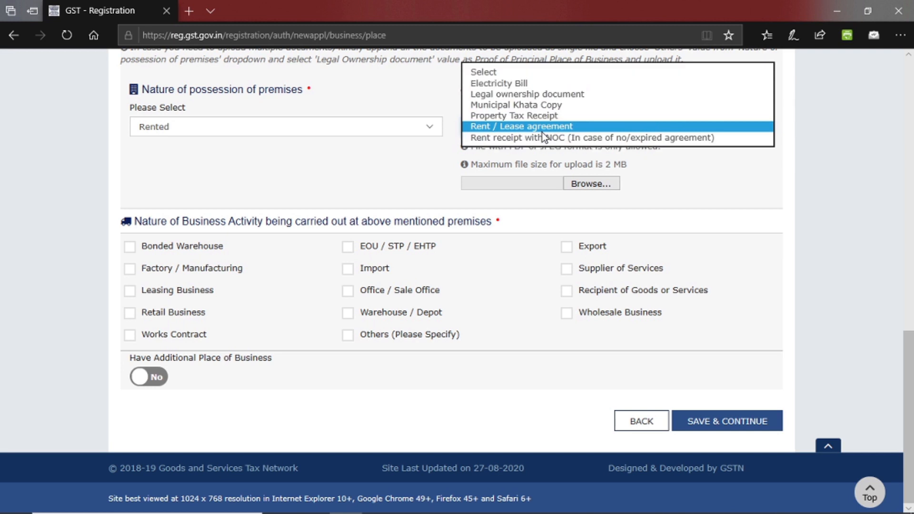
pyautogui.click(333, 135)
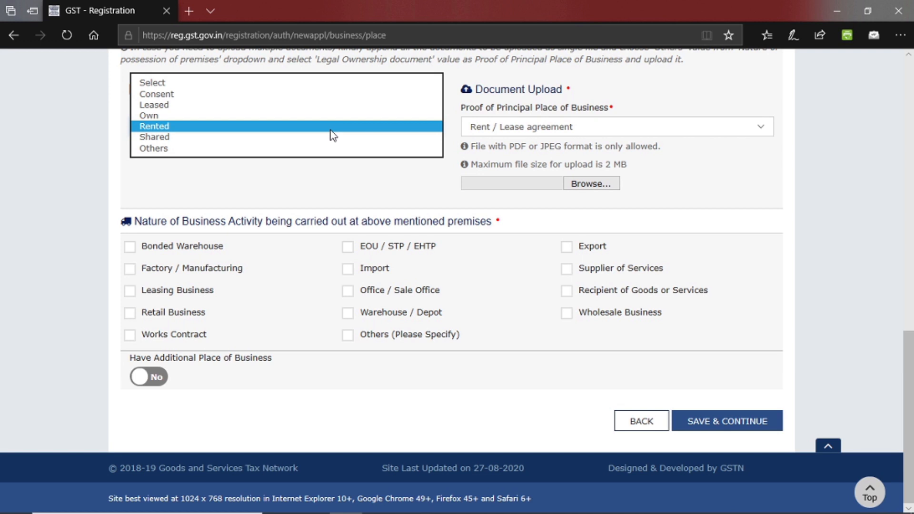
pyautogui.click(231, 94)
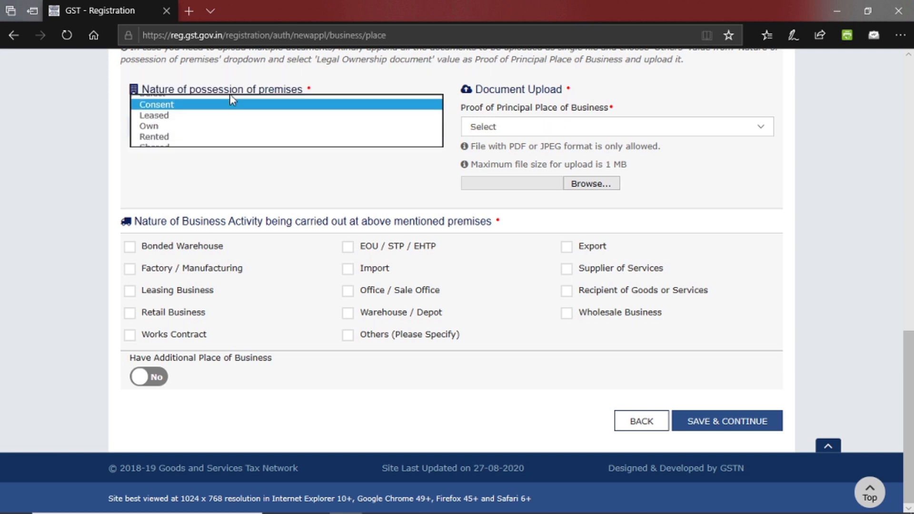
pyautogui.click(518, 134)
pyautogui.click(511, 140)
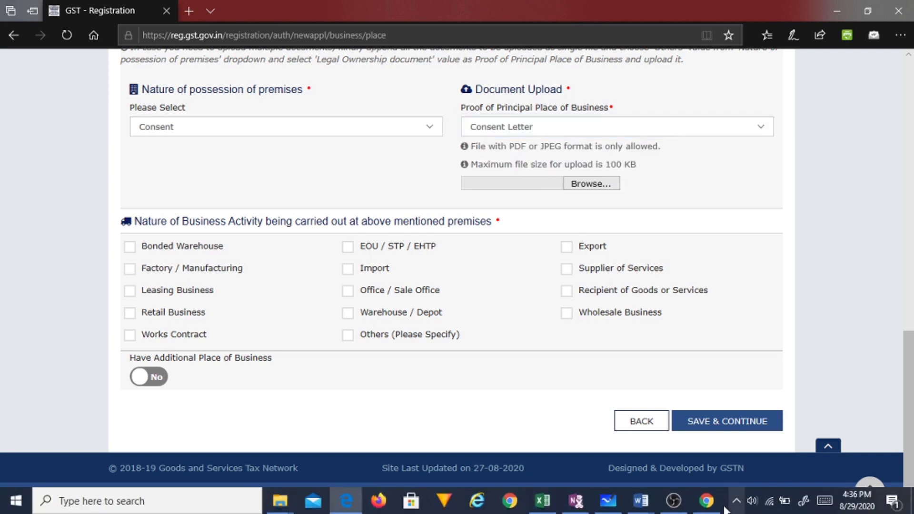
# Bring the No Objection Certificate for the New Delhi property to the front in Word.
pyautogui.moveTo(642, 504)
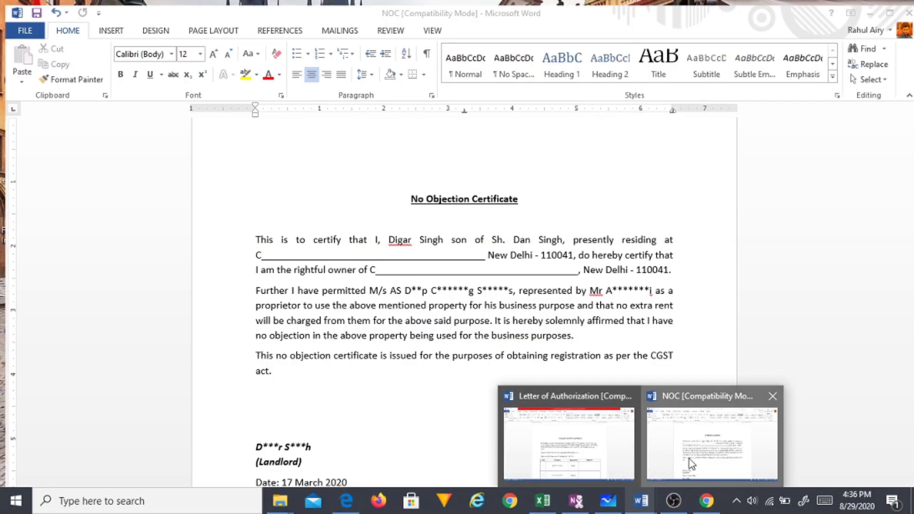
pyautogui.click(690, 459)
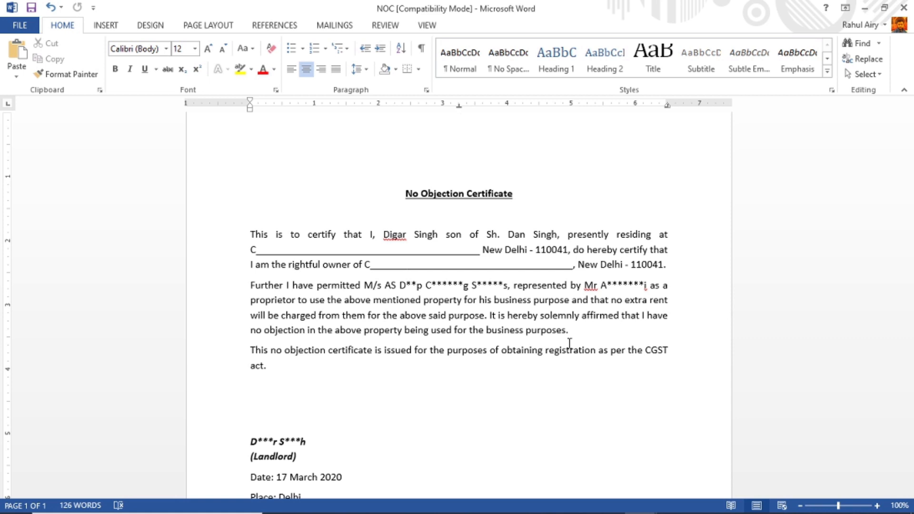
# Switch back to the GST registration application in Edge and open Additional Places of Business.
pyautogui.moveTo(623, 512)
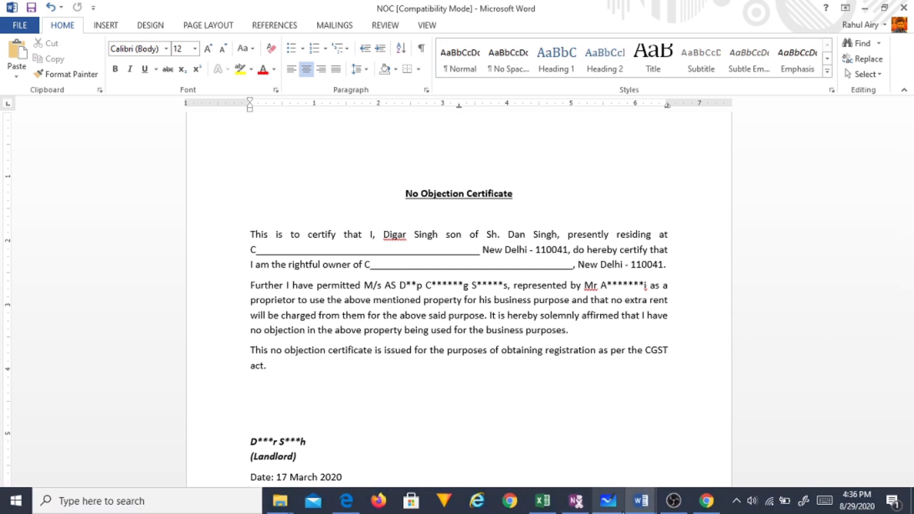
pyautogui.click(346, 501)
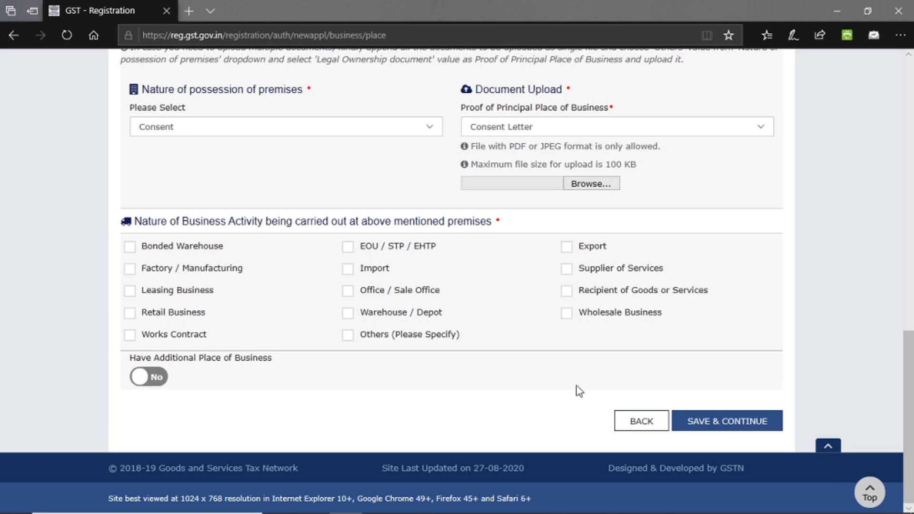
pyautogui.moveTo(909, 419); pyautogui.dragTo(886, 224)
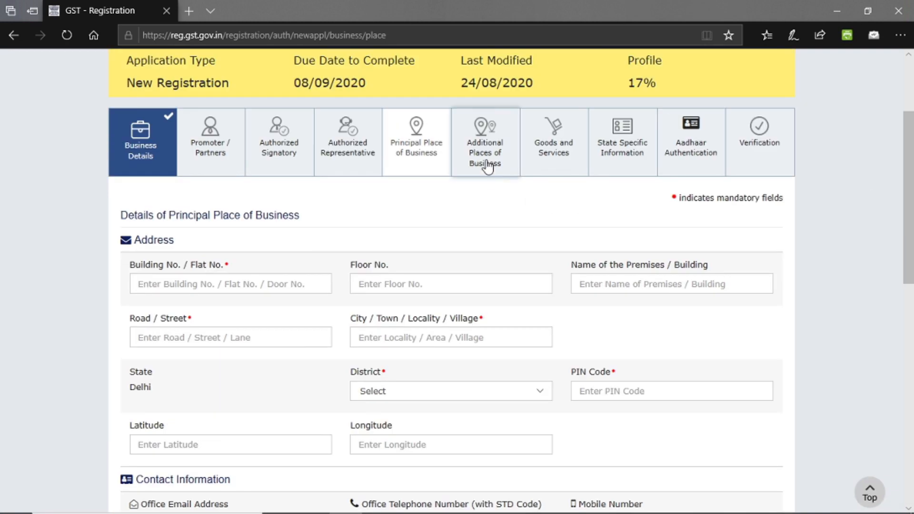
pyautogui.click(486, 164)
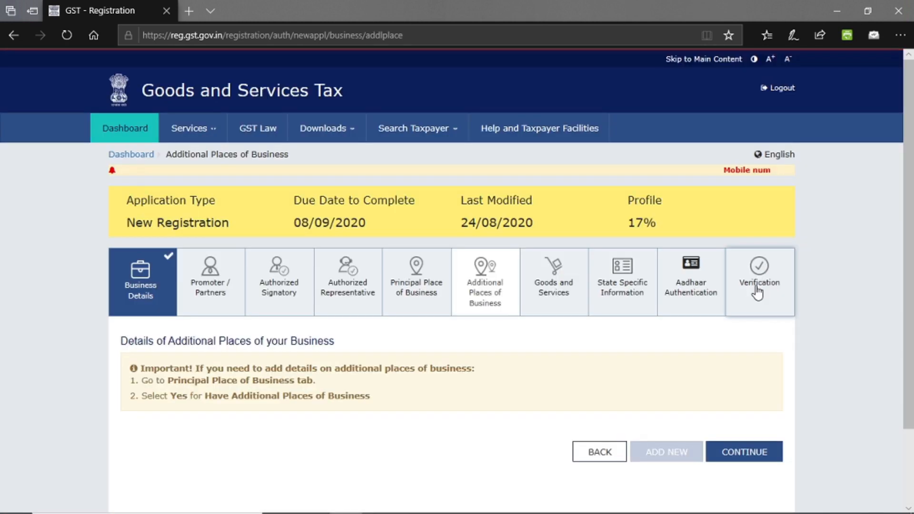
# Search goods HSN chapters for 'pipe', dismiss the suggestions, and go to State Specific Information.
pyautogui.click(566, 301)
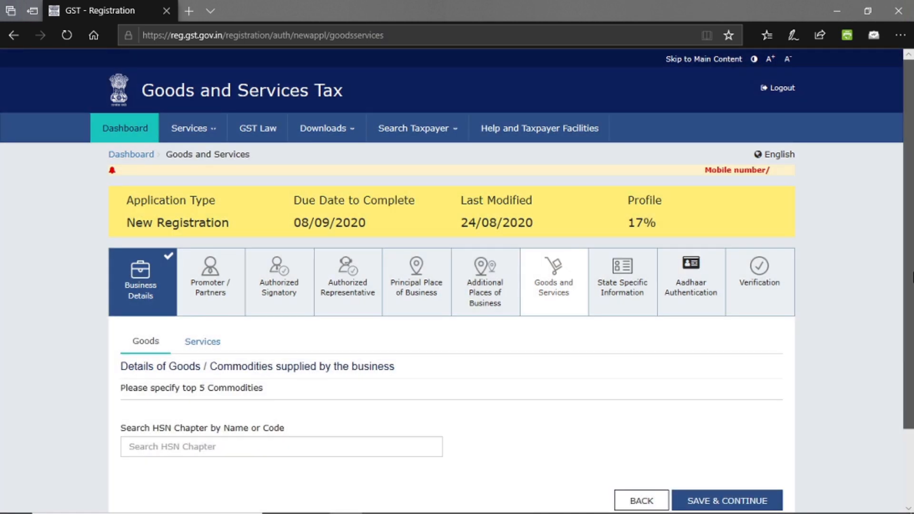
pyautogui.scroll(-2, 468, 335)
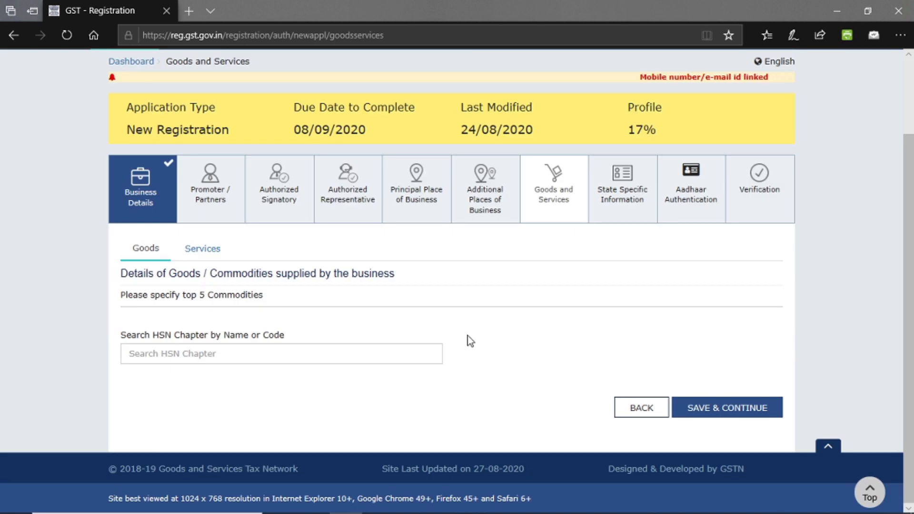
pyautogui.click(201, 353)
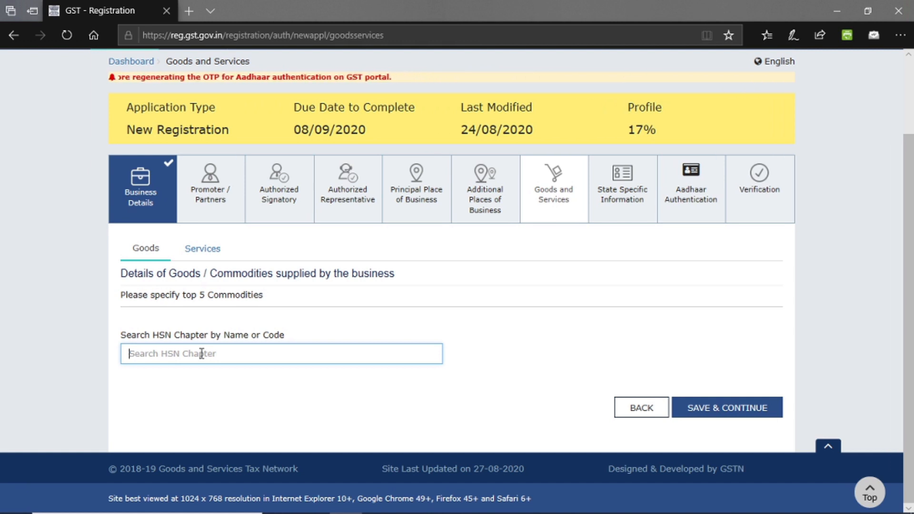
pyautogui.click(204, 249)
pyautogui.click(144, 251)
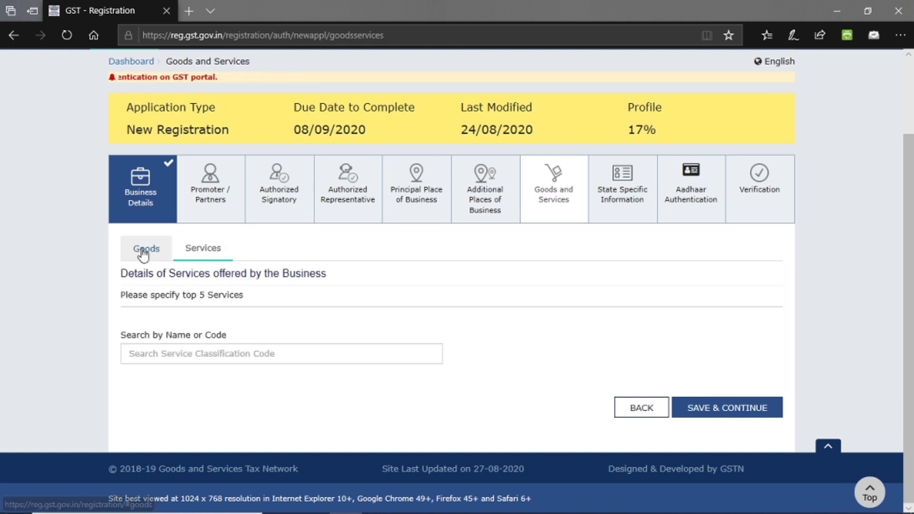
pyautogui.click(222, 356)
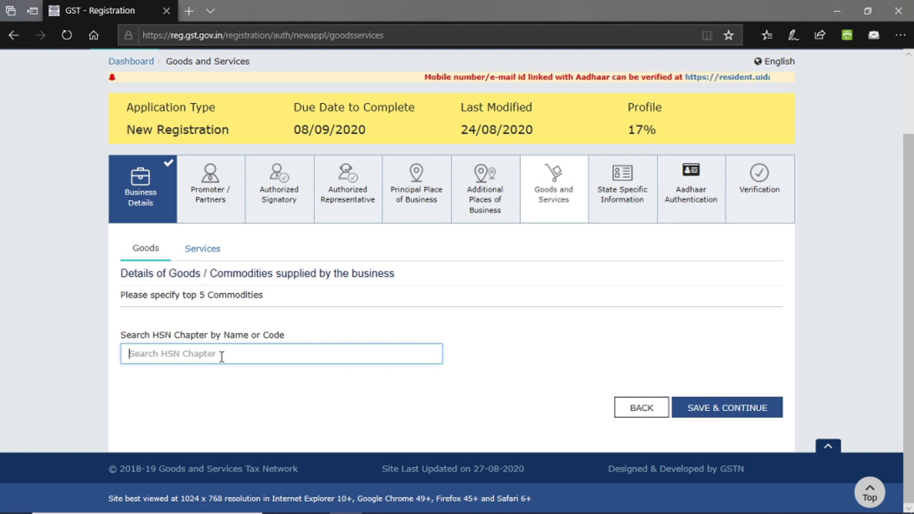
pyautogui.write('pl')
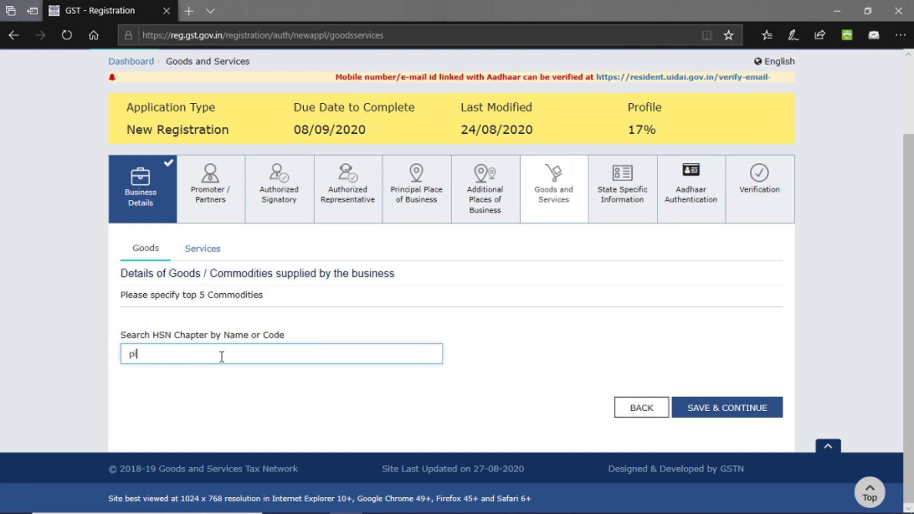
pyautogui.write('pe')
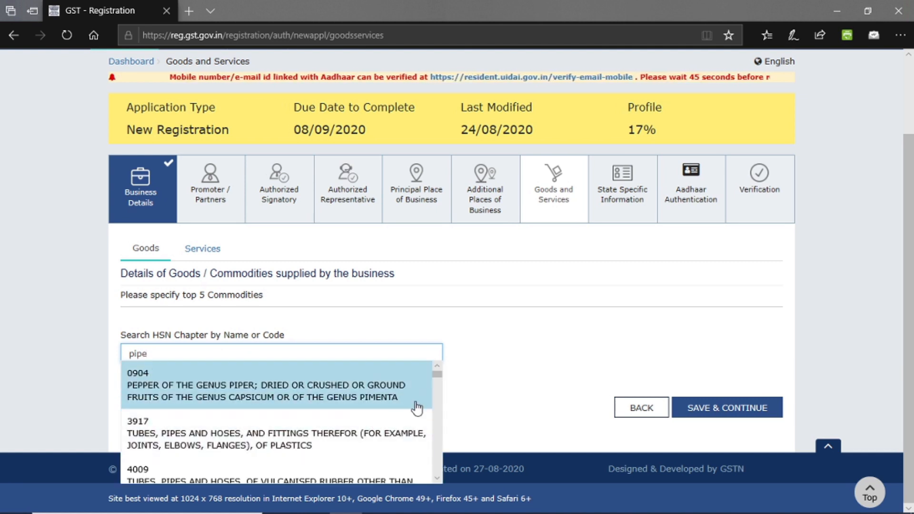
pyautogui.moveTo(436, 375); pyautogui.dragTo(433, 457)
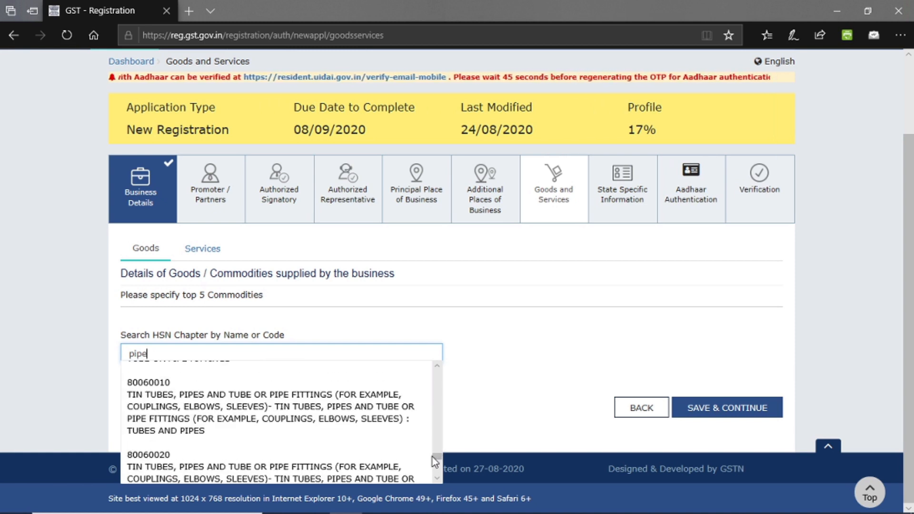
pyautogui.click(493, 385)
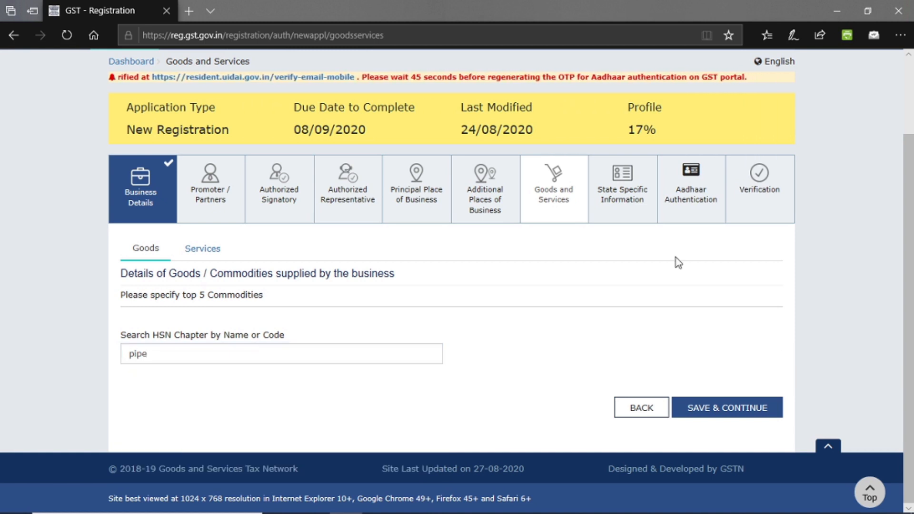
pyautogui.click(634, 195)
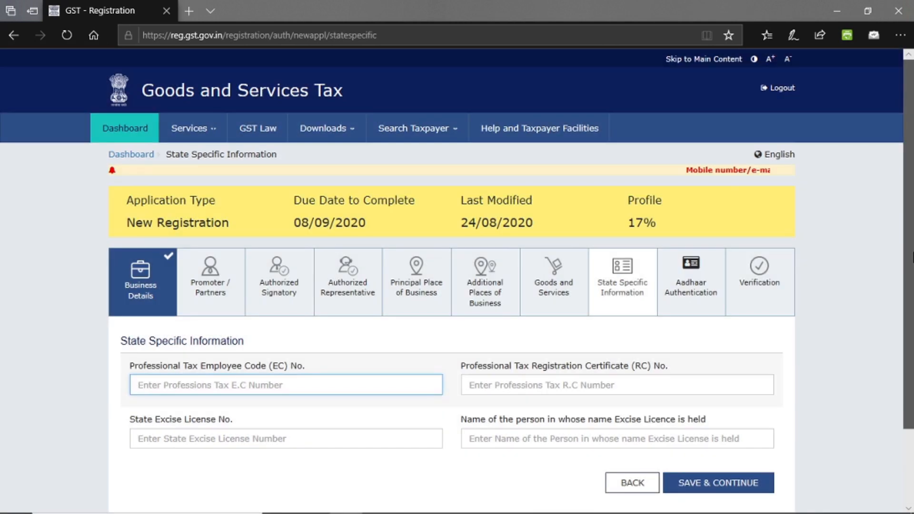
# Scroll past the professional tax and excise fields and open the Aadhaar Authentication tab.
pyautogui.moveTo(912, 257); pyautogui.dragTo(913, 333)
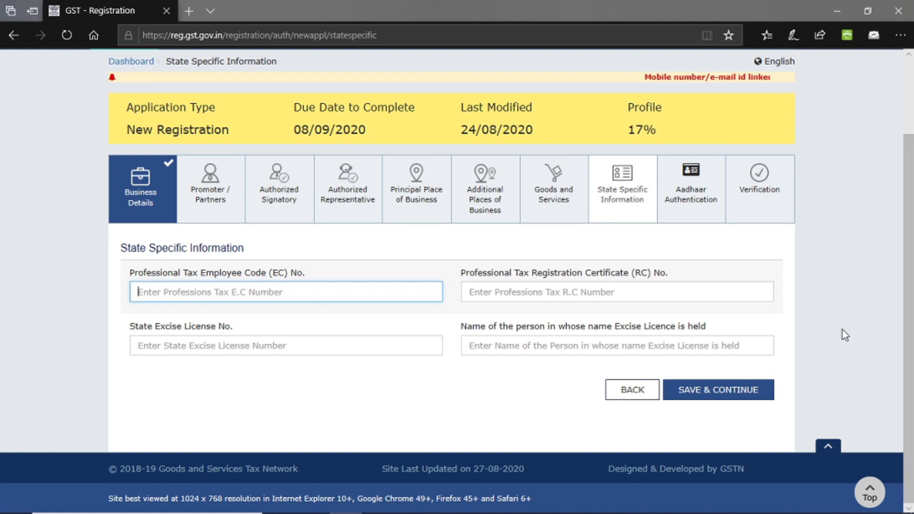
pyautogui.click(691, 204)
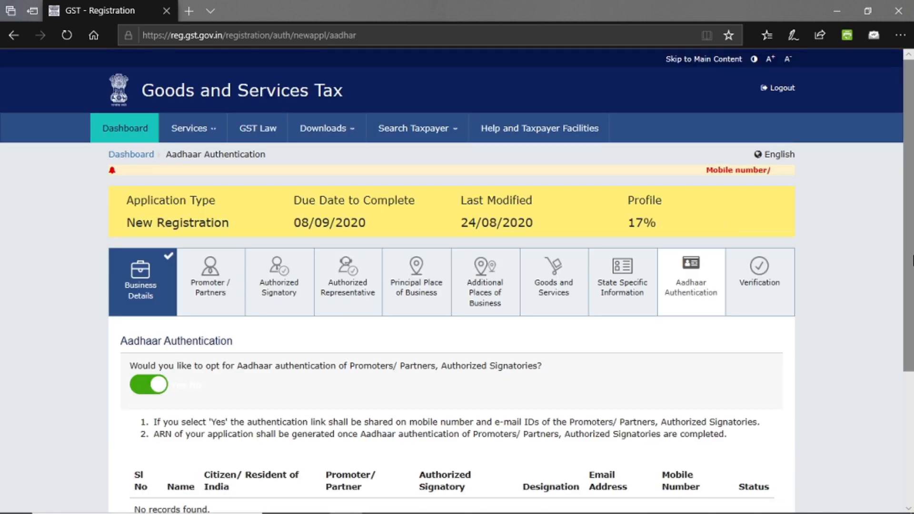
# Scroll down the Aadhaar Authentication page, then switch to the Verification tab.
pyautogui.scroll(-3, 912, 260)
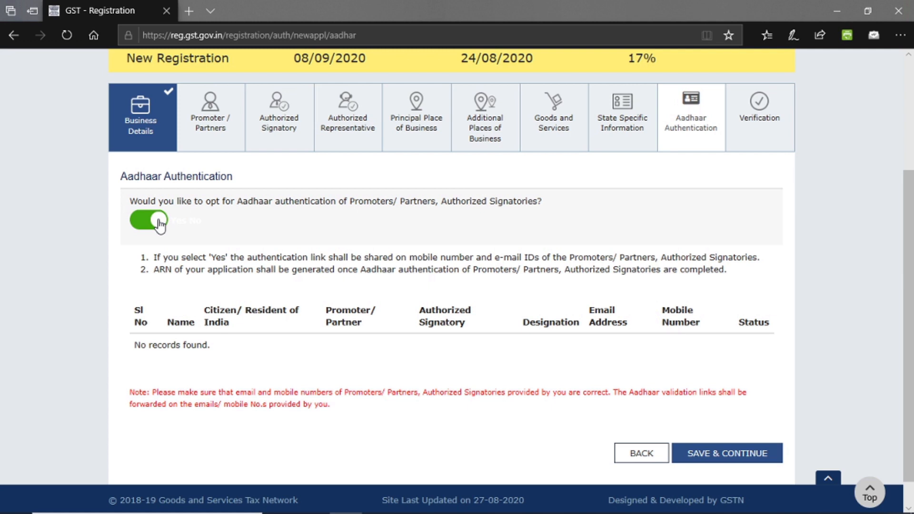
pyautogui.click(761, 122)
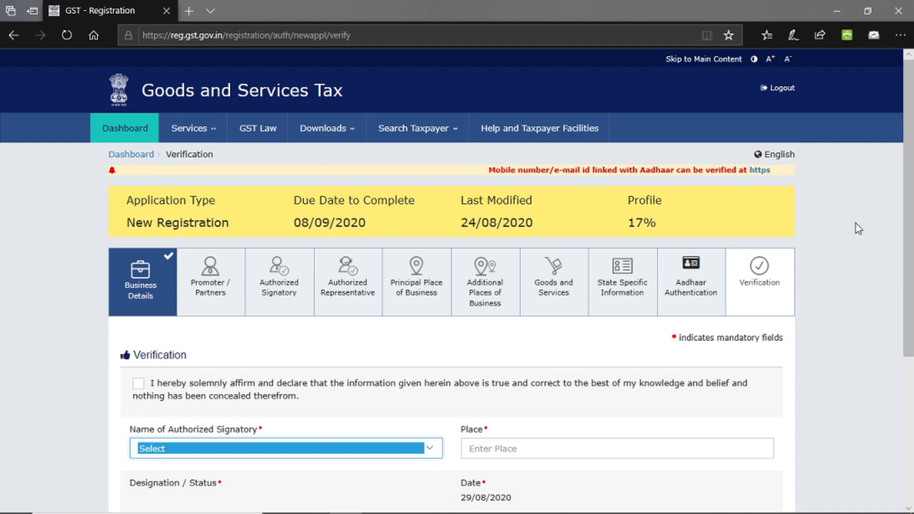
pyautogui.scroll(-5, 910, 388)
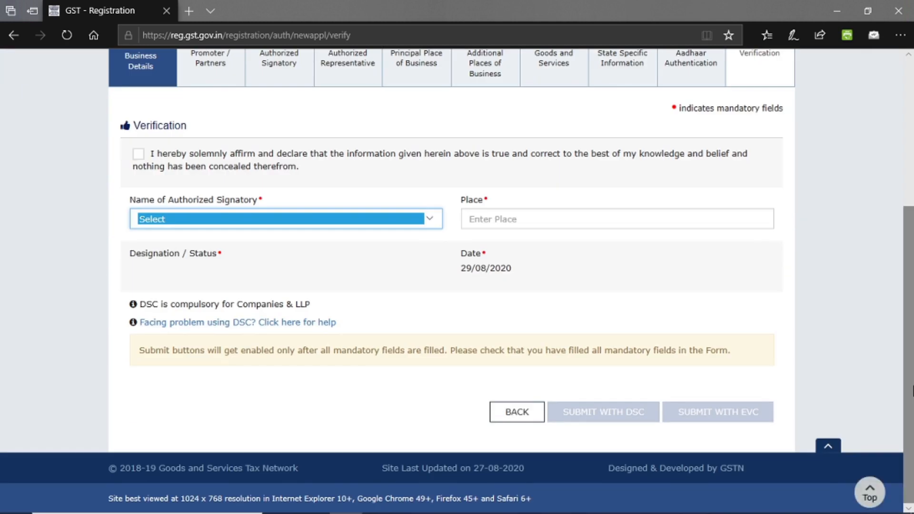
pyautogui.moveTo(913, 335); pyautogui.dragTo(913, 248)
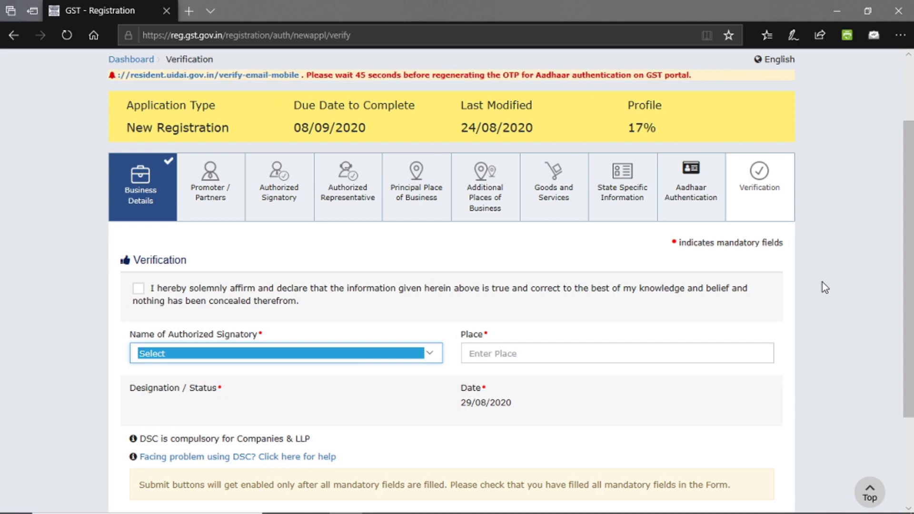
pyautogui.moveTo(913, 288); pyautogui.dragTo(912, 195)
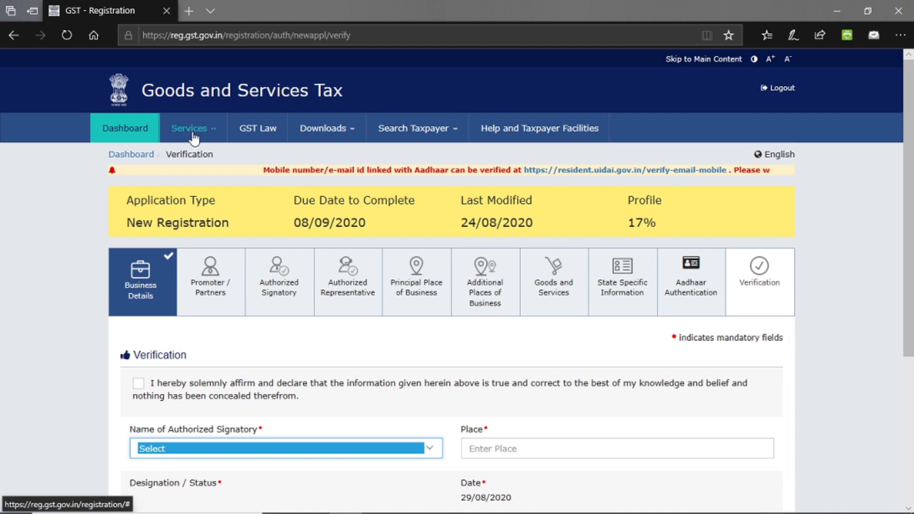
# Open Services > Registration > Application for Filing Clarifications and put the cursor in the ARN field.
pyautogui.click(177, 136)
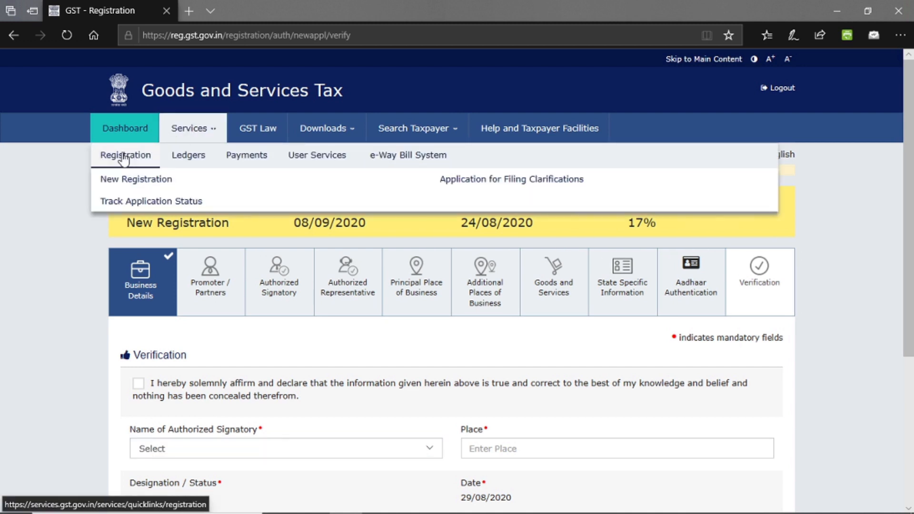
pyautogui.moveTo(136, 157)
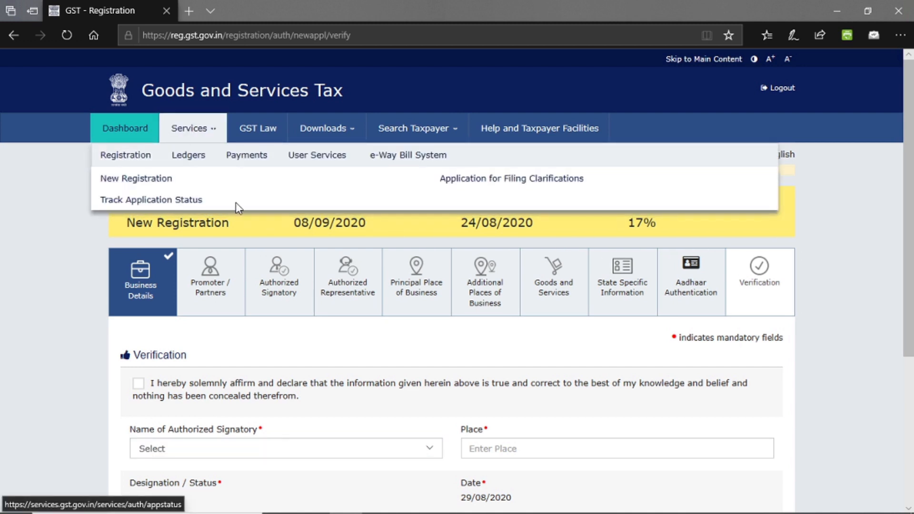
pyautogui.click(508, 184)
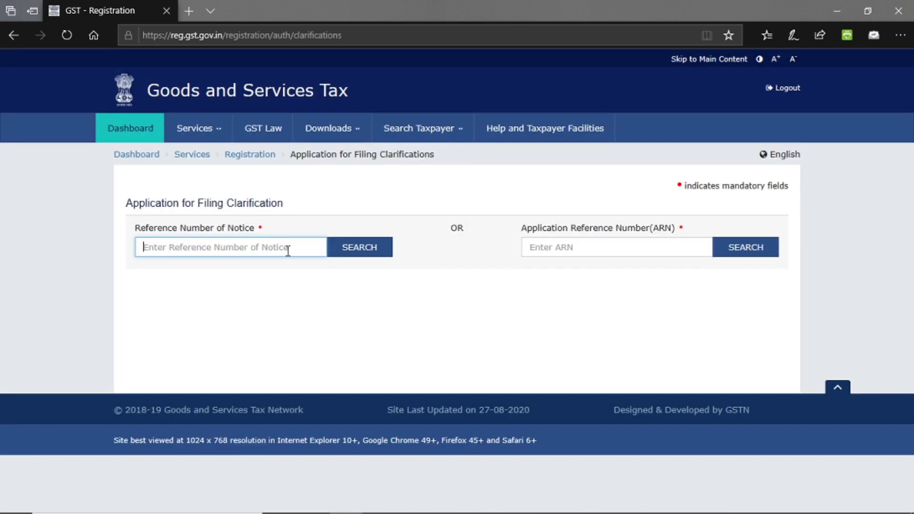
pyautogui.click(583, 248)
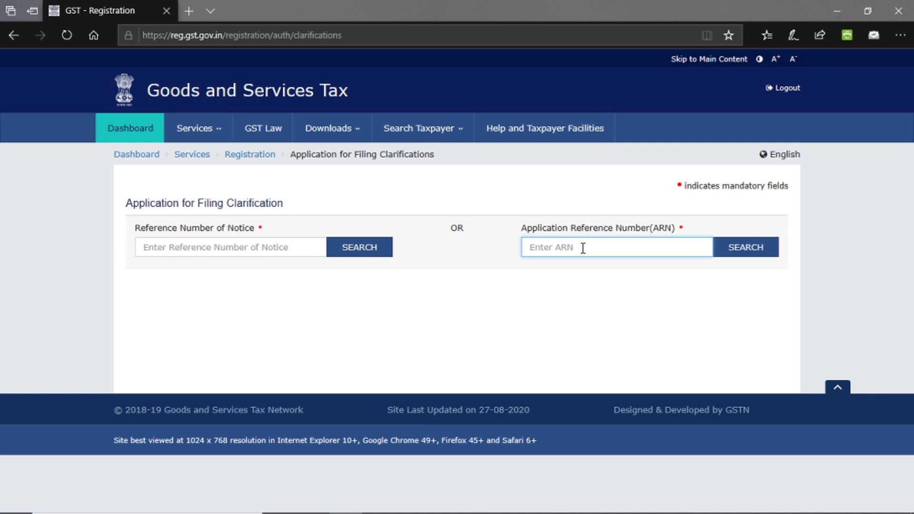